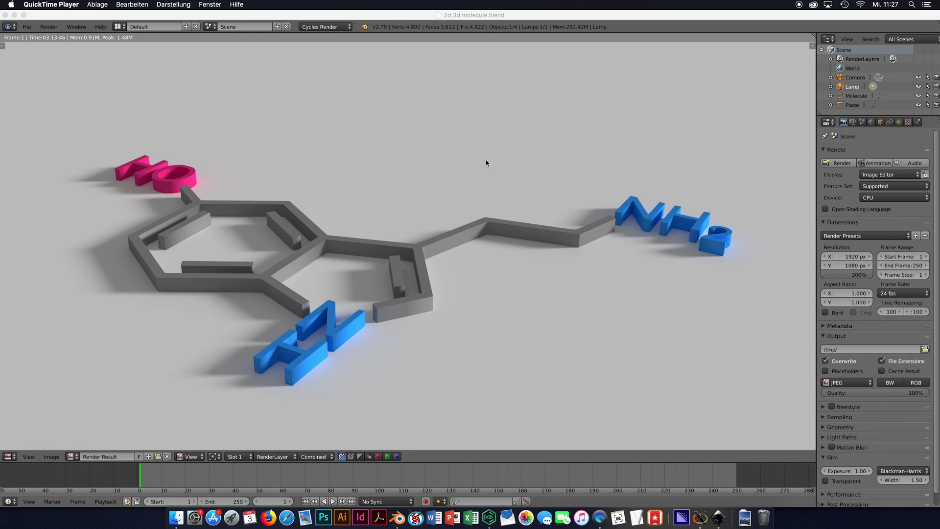
Step: Switch to ChemDraw and look over the complete serotonin structure drawing
key("super+Tab")
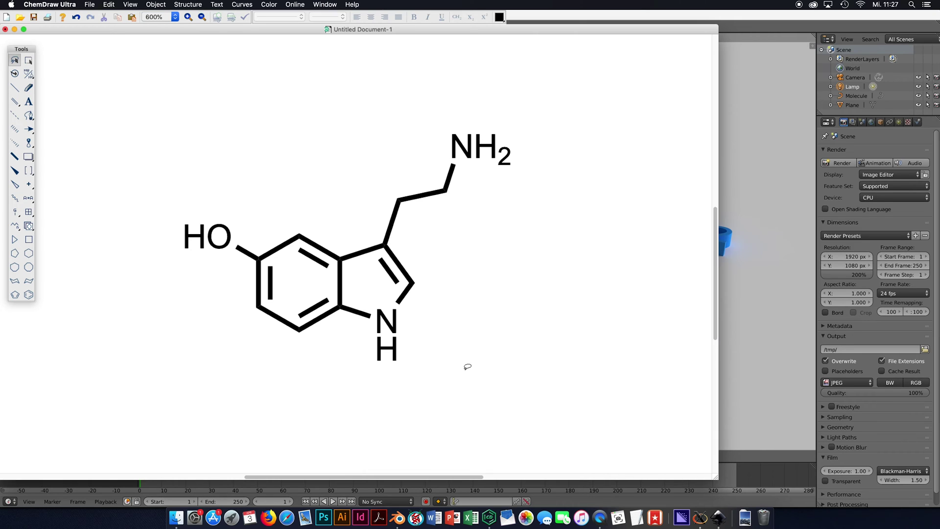
mouse_move(226, 120)
left_mouse_down()
mouse_move(142, 187)
mouse_move(342, 429)
mouse_move(568, 145)
mouse_move(211, 102)
left_mouse_up()
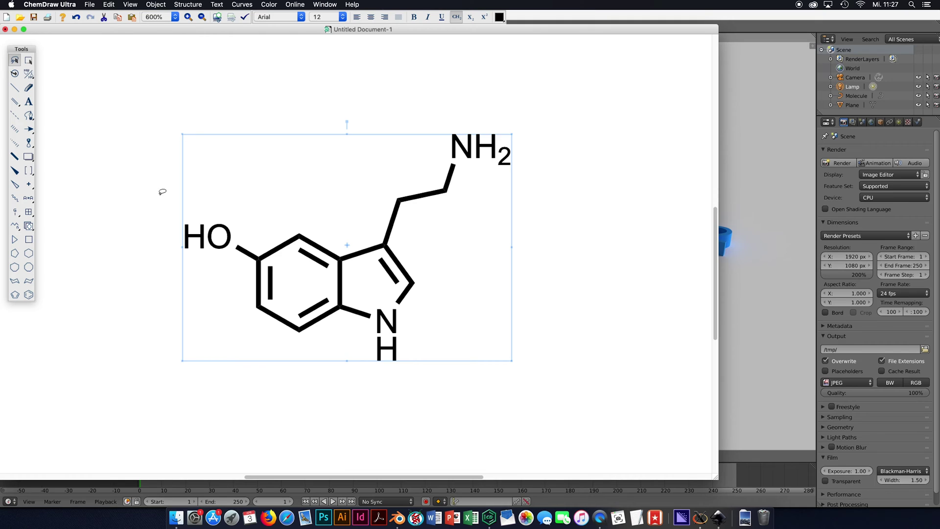
left_click(550, 186)
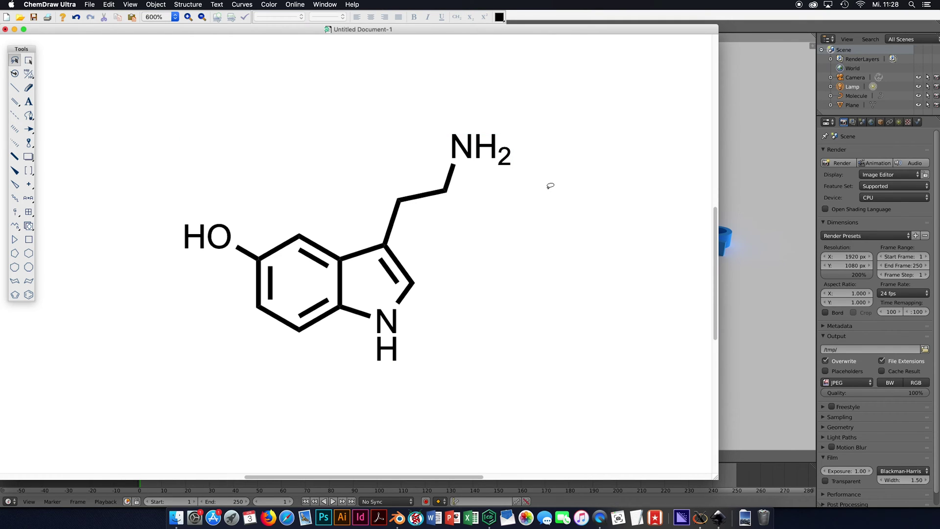
Step: Start saving the structure drawing under a new name and choose PNG as the file format
left_click(89, 5)
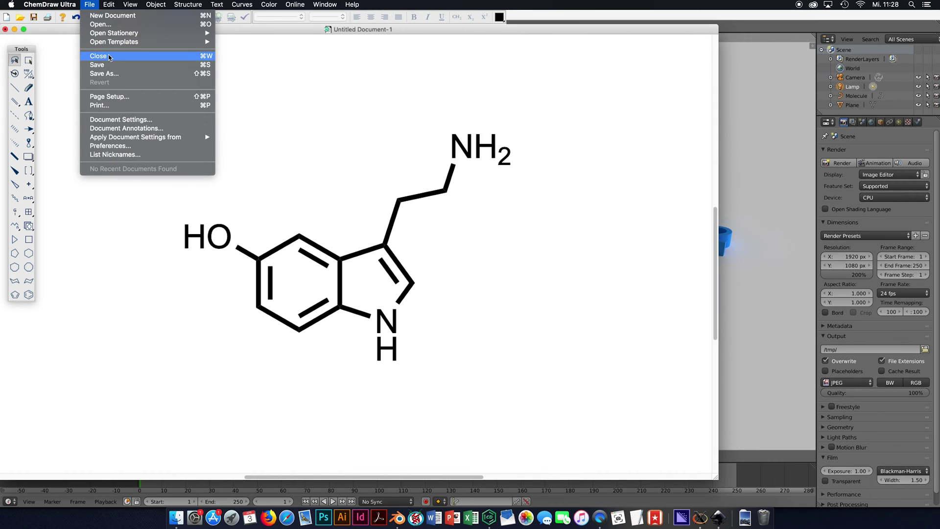
left_click(113, 74)
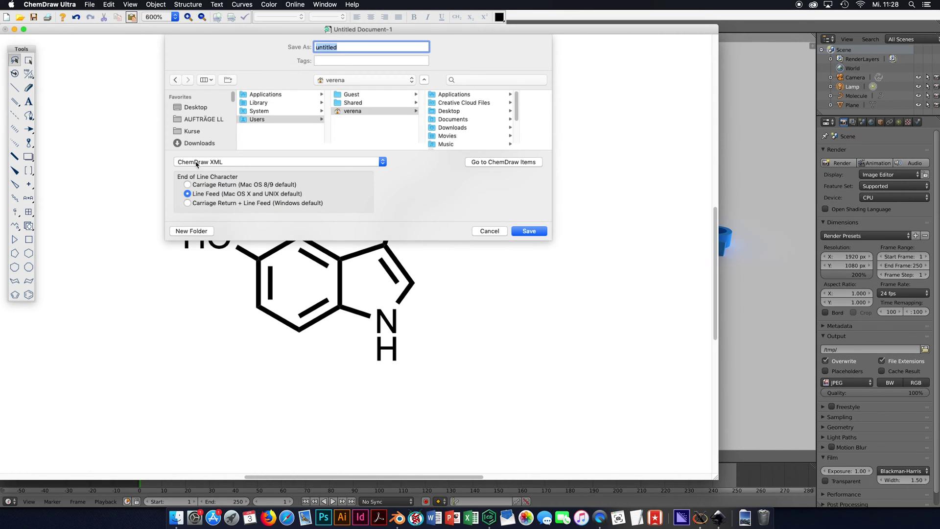
left_click(227, 164)
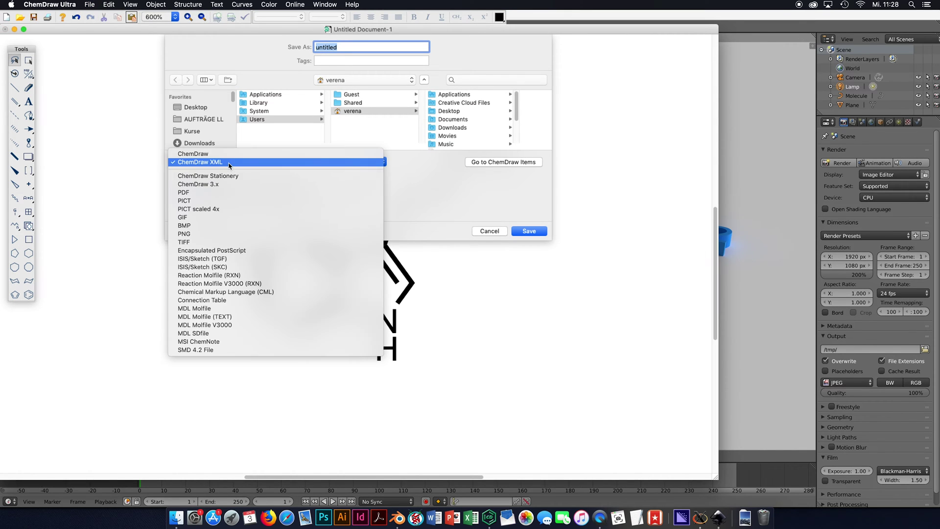
left_click(222, 234)
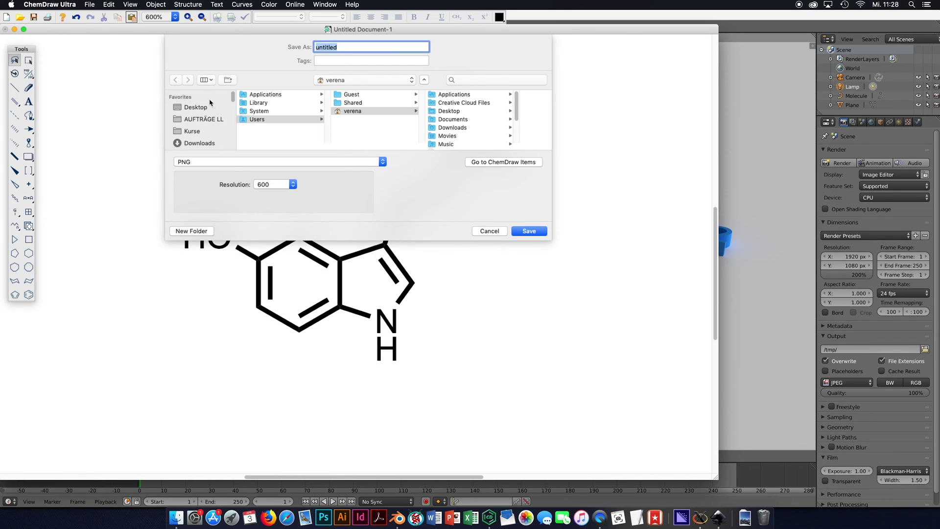
Step: Save the PNG as "serotonin" in the desktop folder Tutorial 2D 3D at a resolution of 600
left_click(197, 107)
scroll(273, 138, "down", 5)
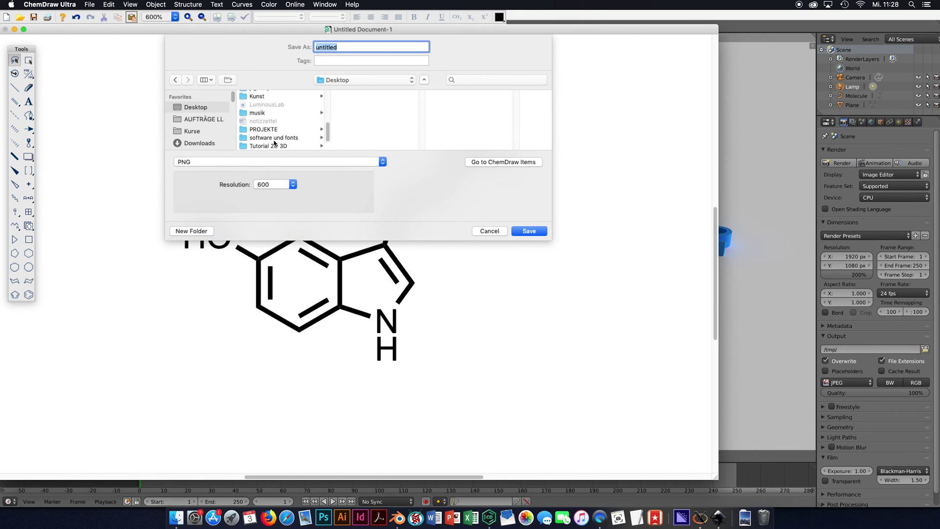
left_click(273, 146)
key("Tab")
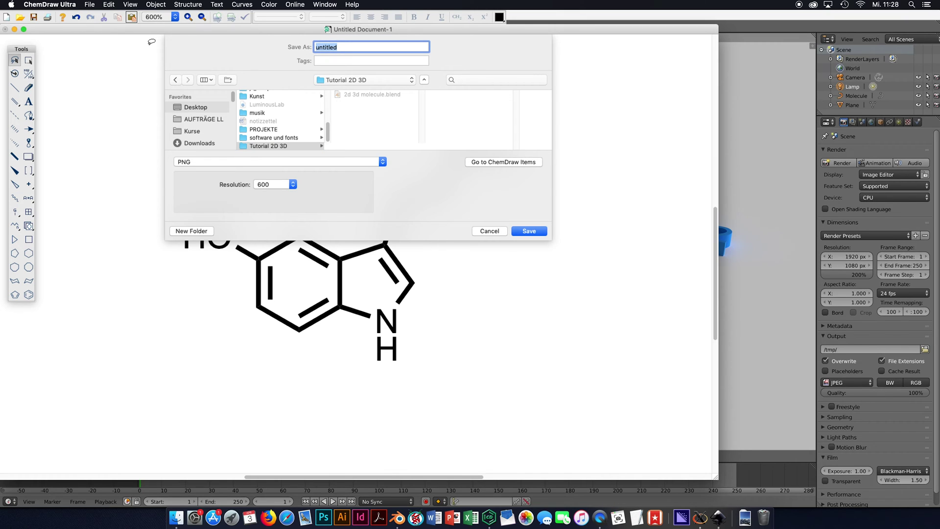
type("serotonin")
left_click(279, 185)
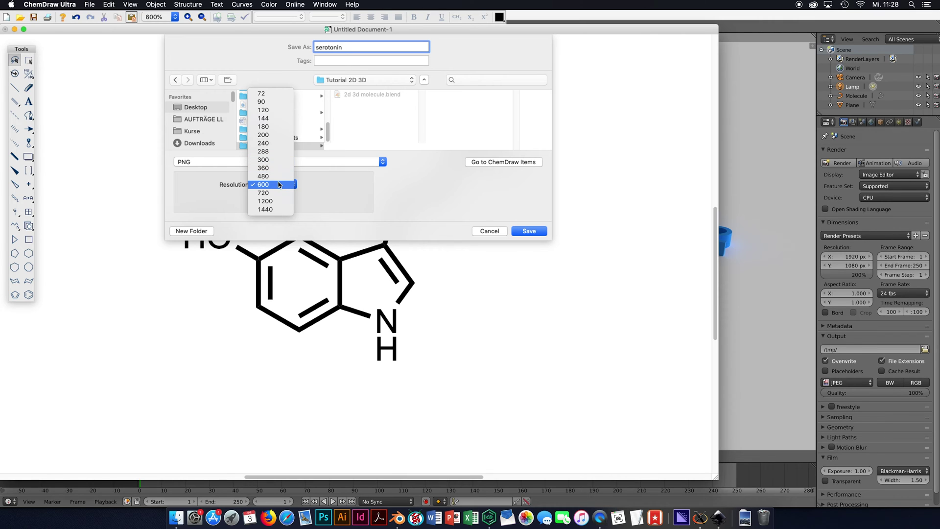
left_click(279, 186)
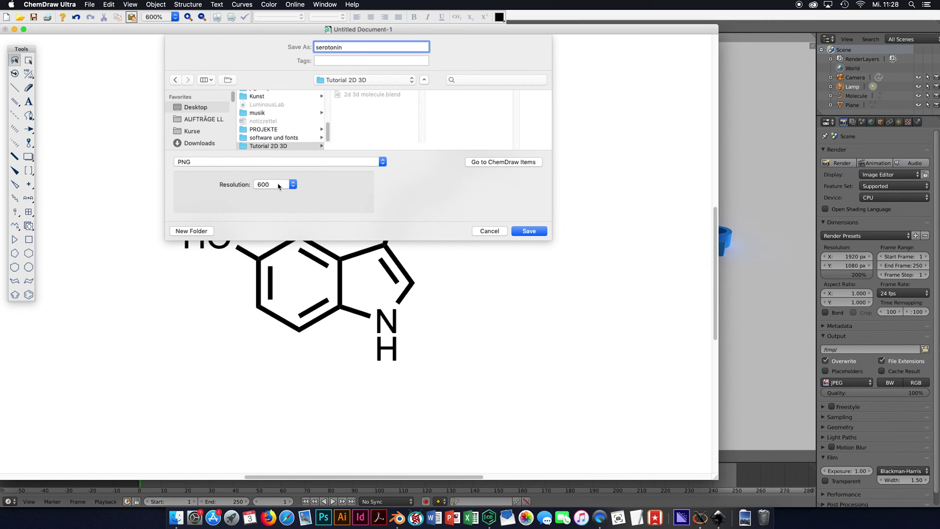
left_click(534, 234)
left_click(564, 222)
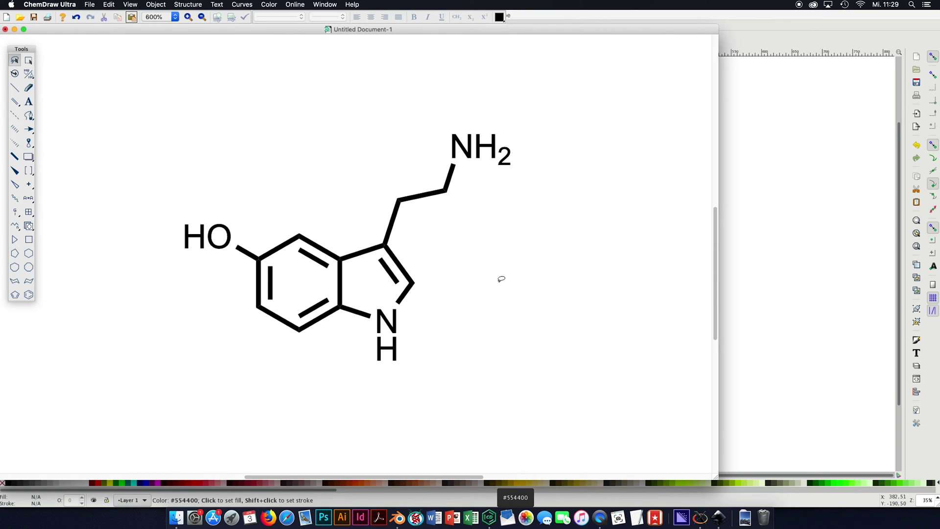
Step: Switch to Inkscape and import serotonin.png from the desktop folder Tutorial 2D 3D, embedded with the DPI taken from the file
left_click(720, 520)
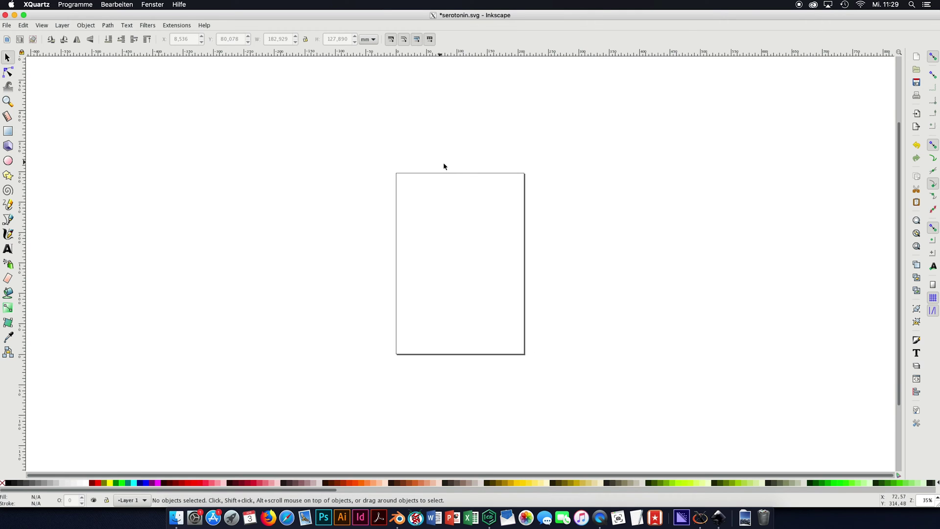
left_click(9, 27)
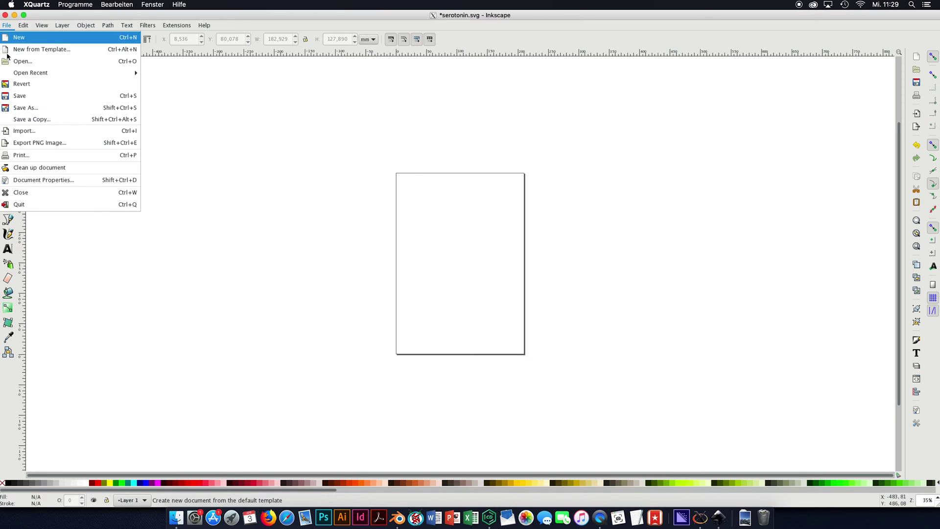
left_click(39, 134)
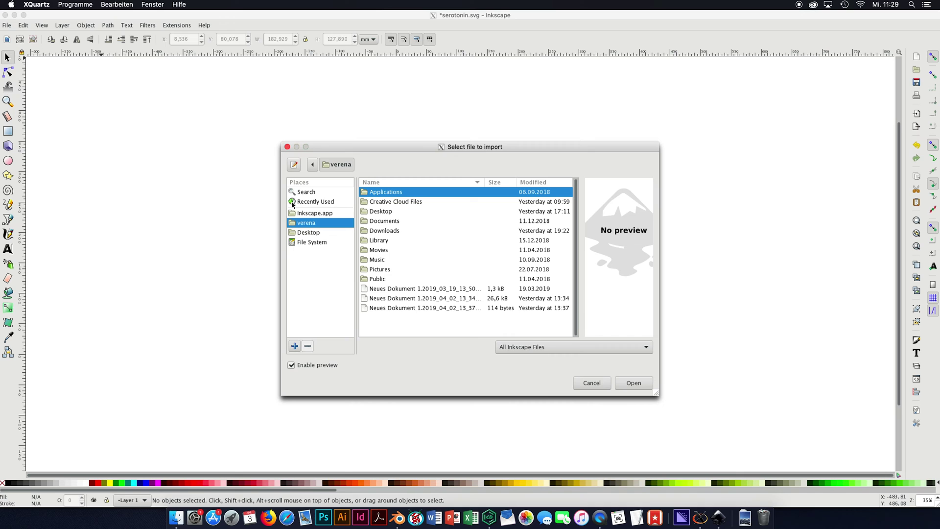
left_click(314, 232)
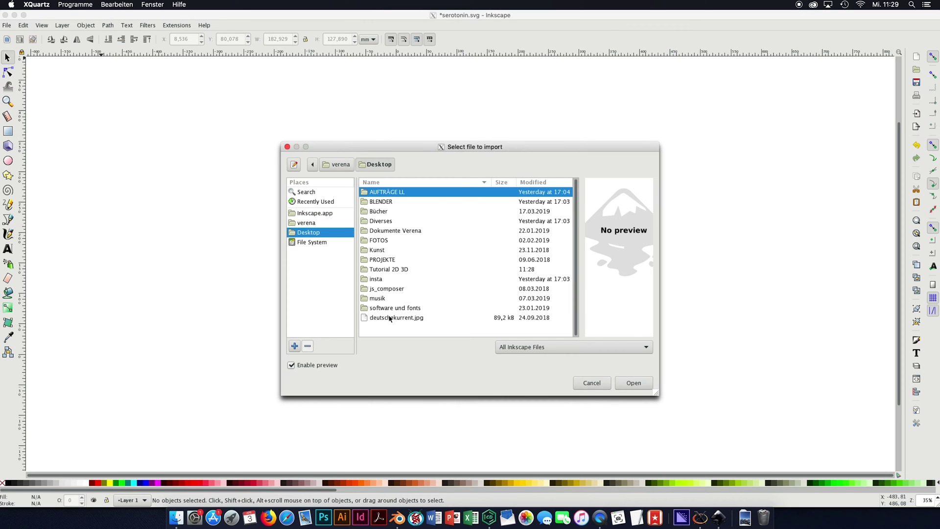
left_click(384, 271)
double_click(385, 271)
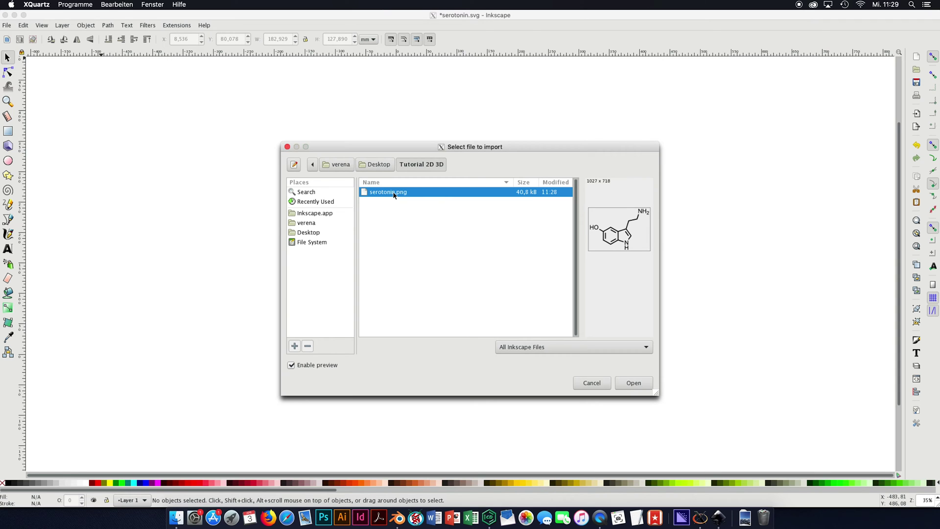
left_click(640, 385)
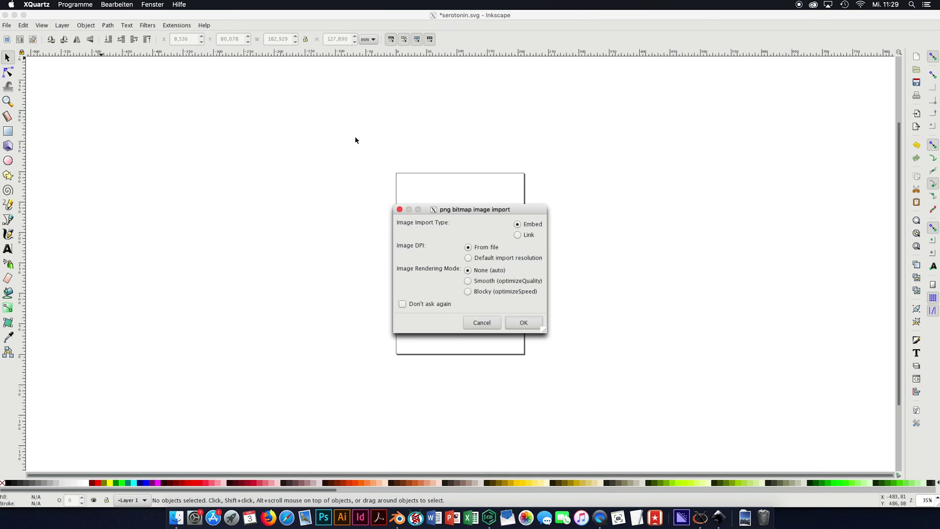
left_click(514, 323)
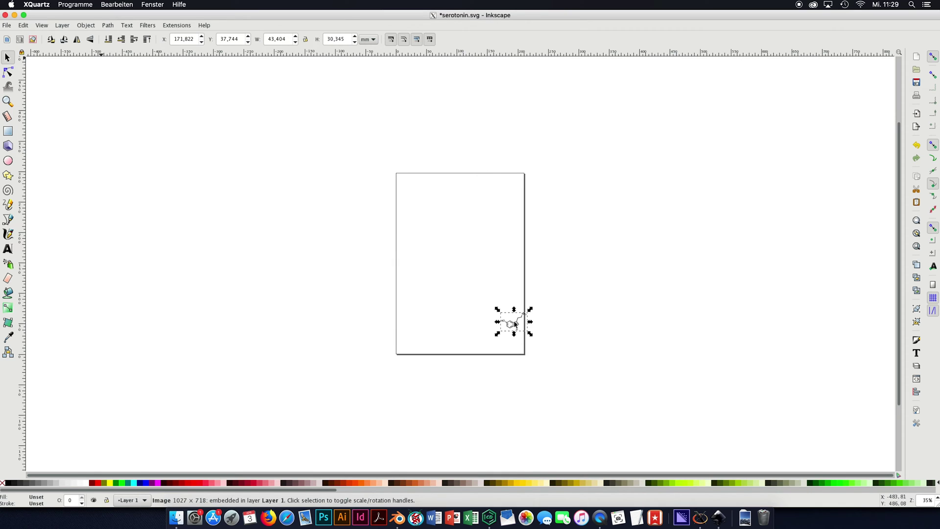
Step: Enlarge the imported molecule image proportionally to about 107 × 75 mm
left_click_drag(514, 326, 589, 374)
left_click(8, 101)
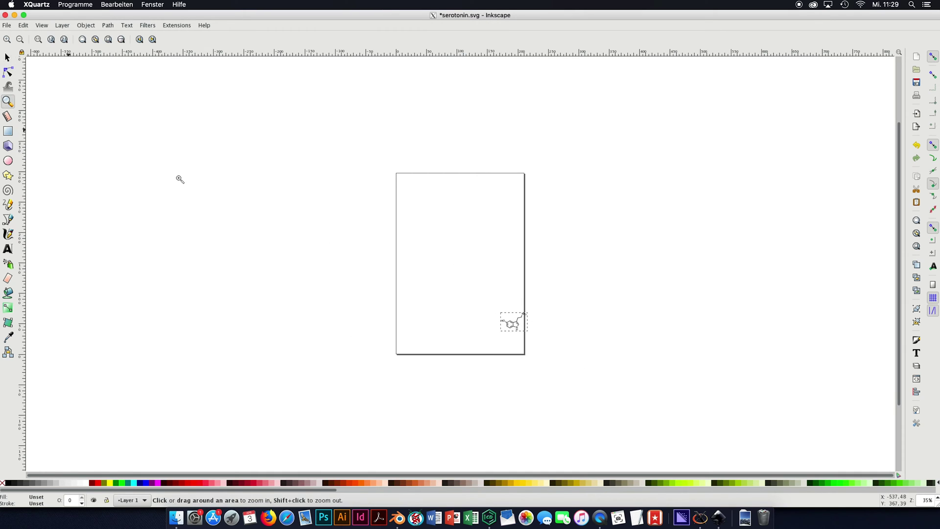
left_click(498, 318)
left_click(518, 322)
left_click(523, 324)
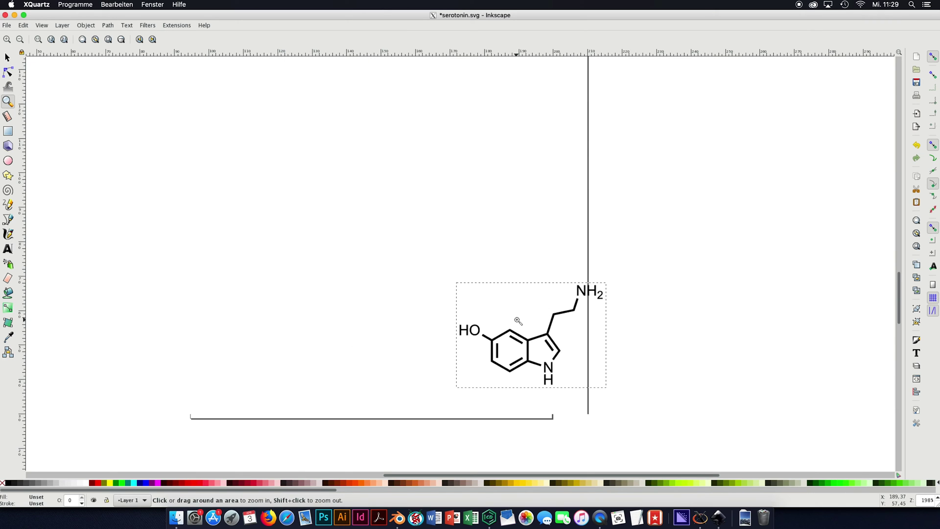
left_click(7, 58)
left_click(462, 313)
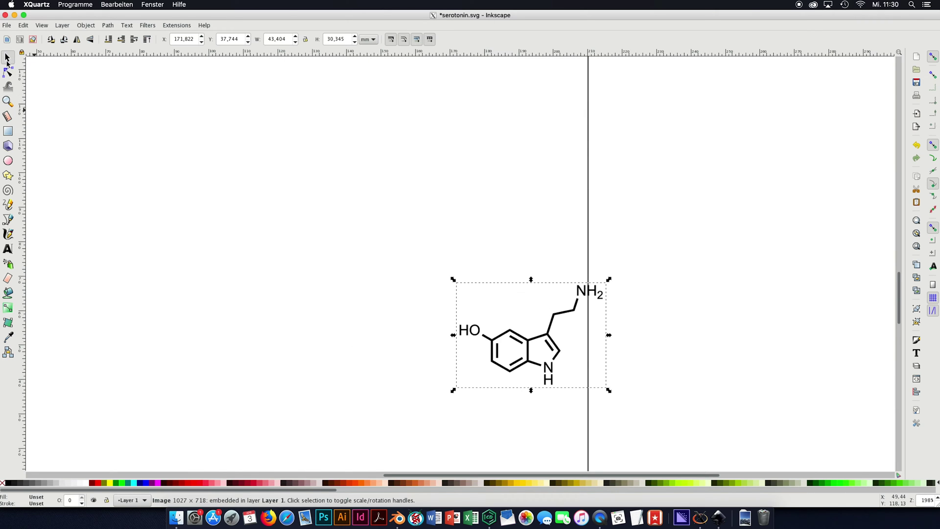
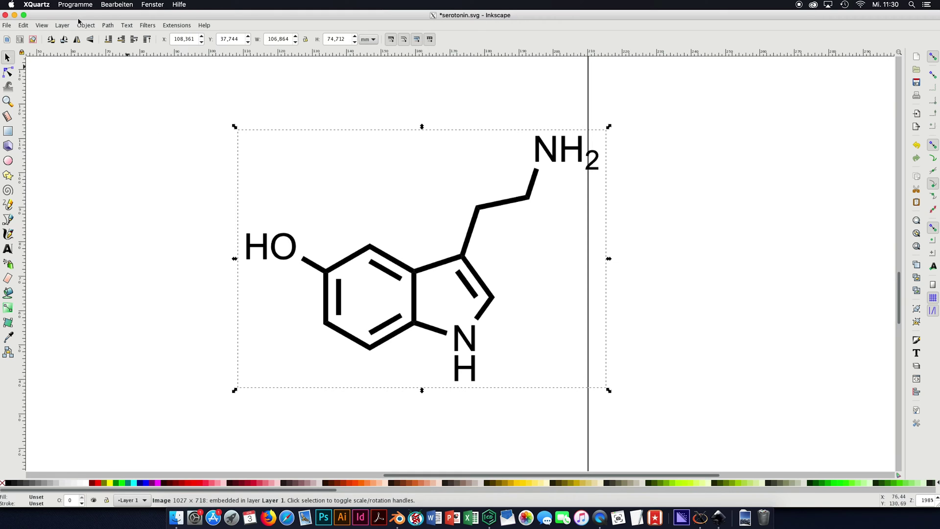
Step: Trace the bitmap into a vector path using a single Brightness cutoff scan with threshold 0,450, and close the trace dialog
left_click(108, 27)
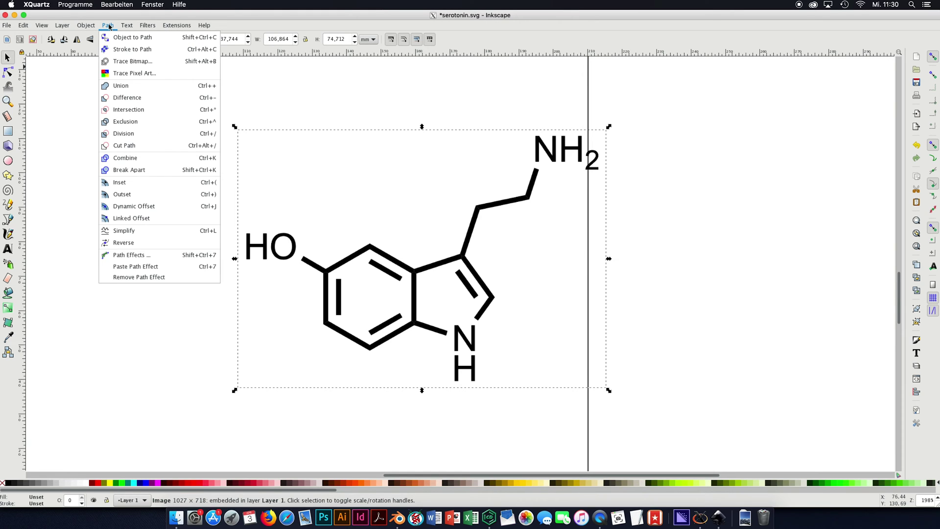
left_click(141, 66)
mouse_move(847, 183)
left_mouse_down()
mouse_move(801, 180)
mouse_move(686, 96)
mouse_move(679, 69)
left_mouse_up()
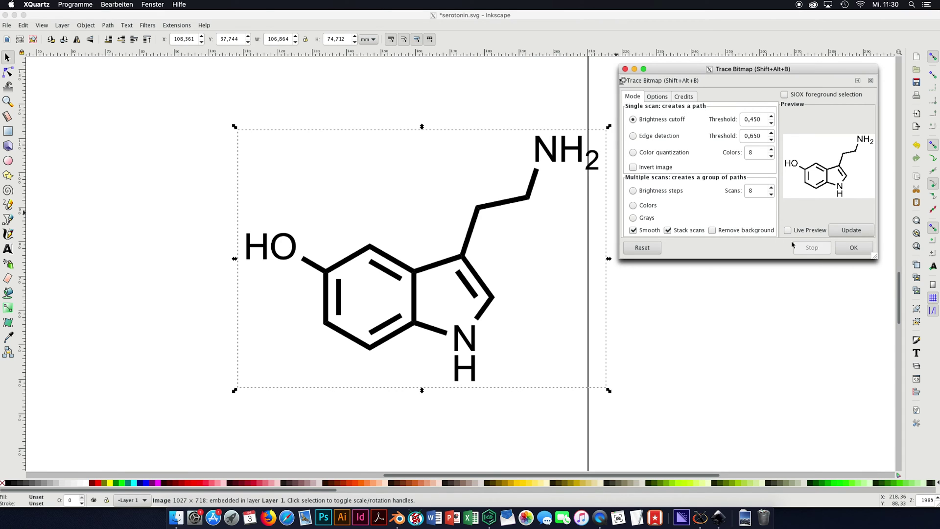
left_click(853, 248)
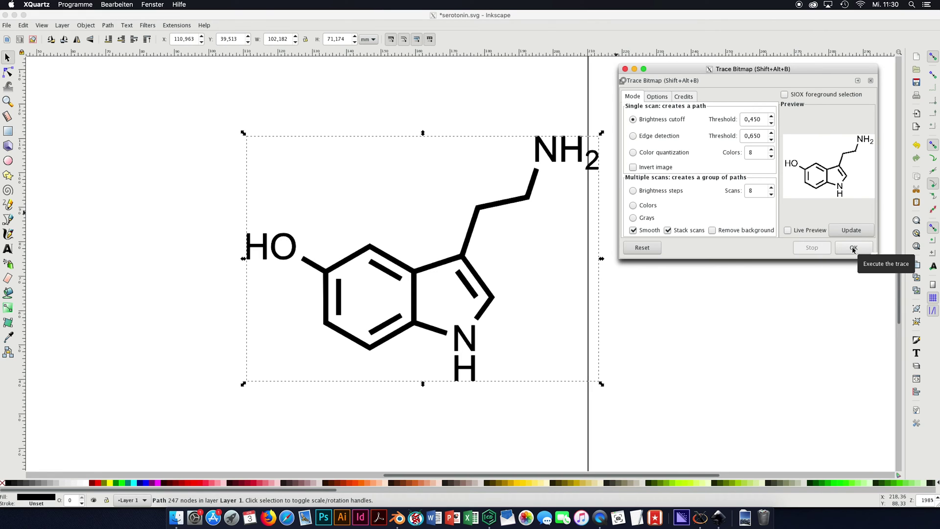
left_click(625, 69)
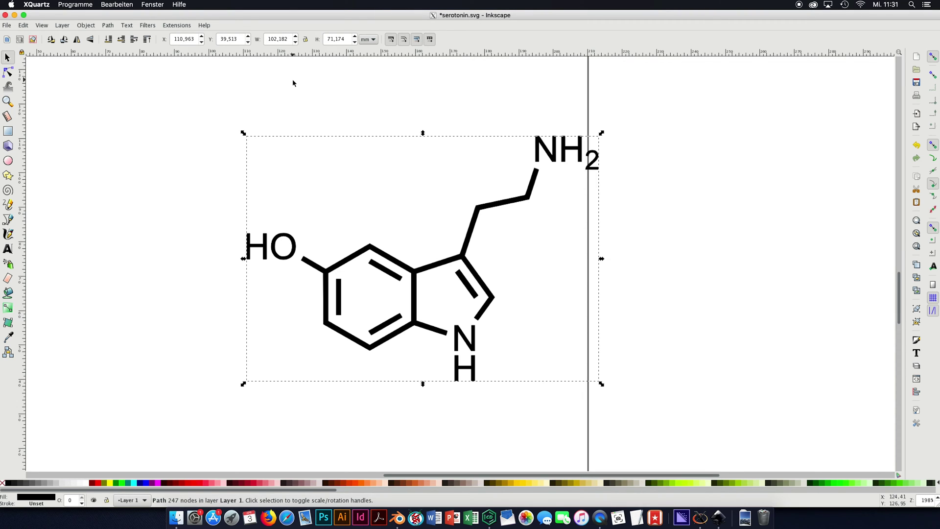
Step: Save the drawing as serotonin.svg in Plain SVG format in the desktop folder Tutorial 2D 3D
left_click(7, 26)
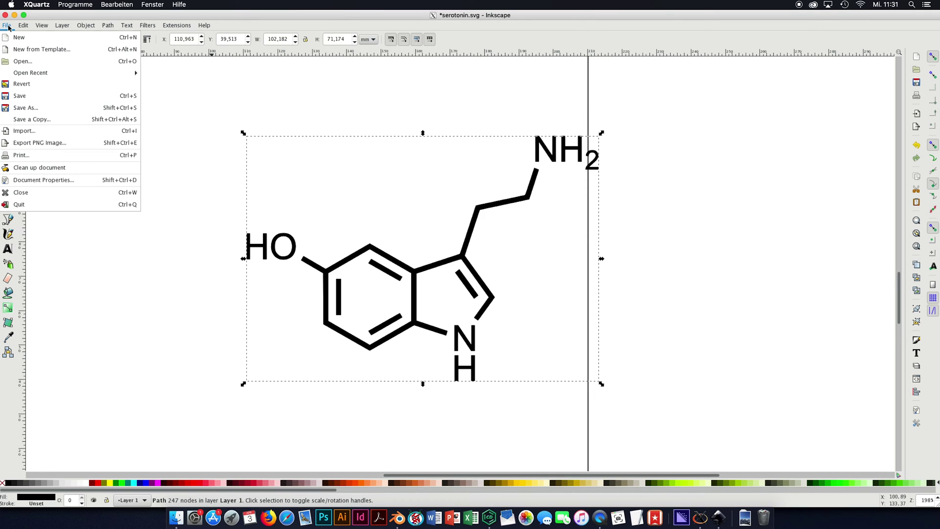
left_click(48, 112)
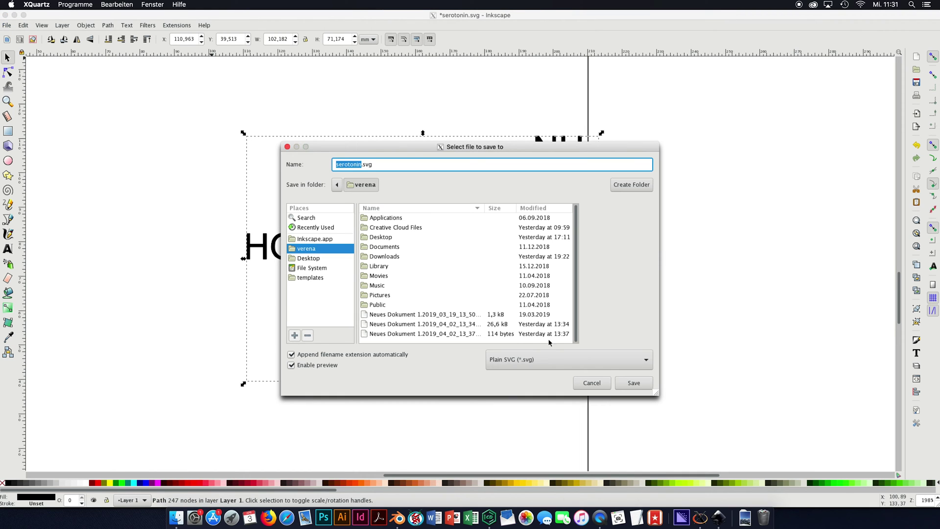
left_click(557, 367)
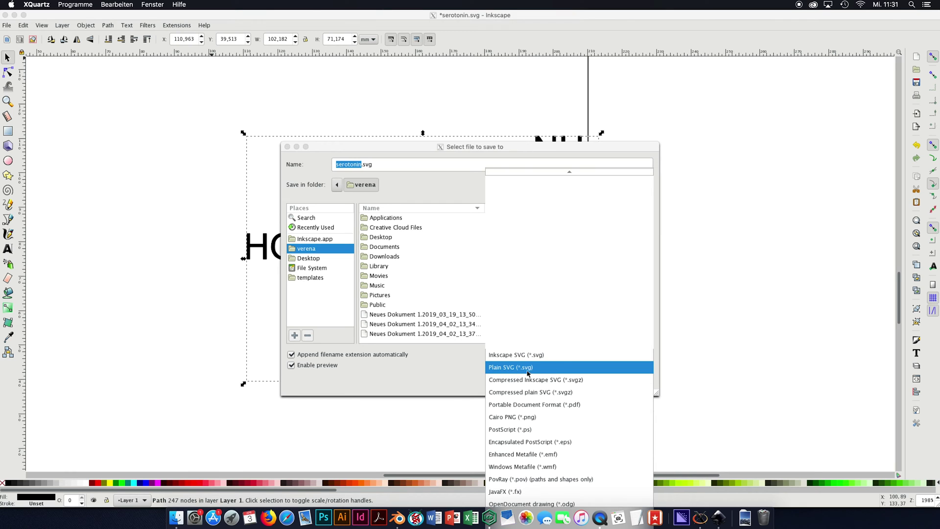
left_click(545, 372)
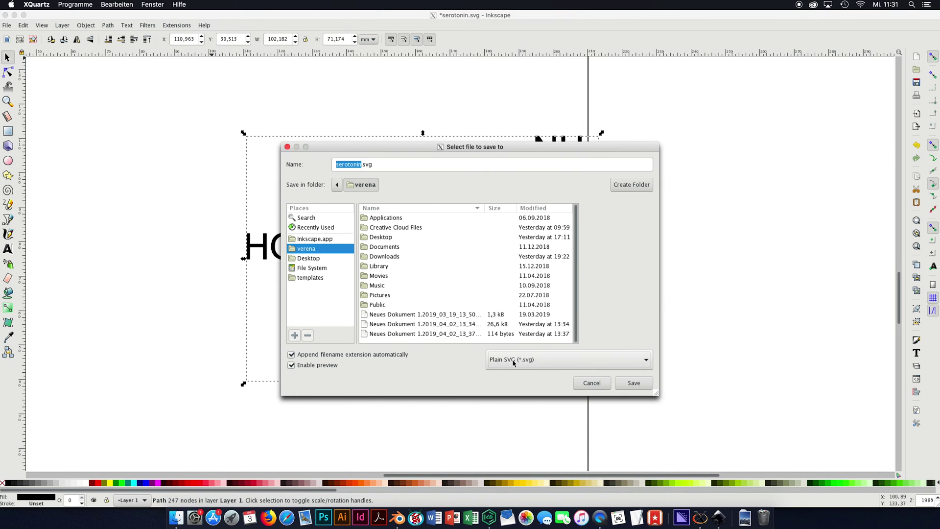
left_click(314, 260)
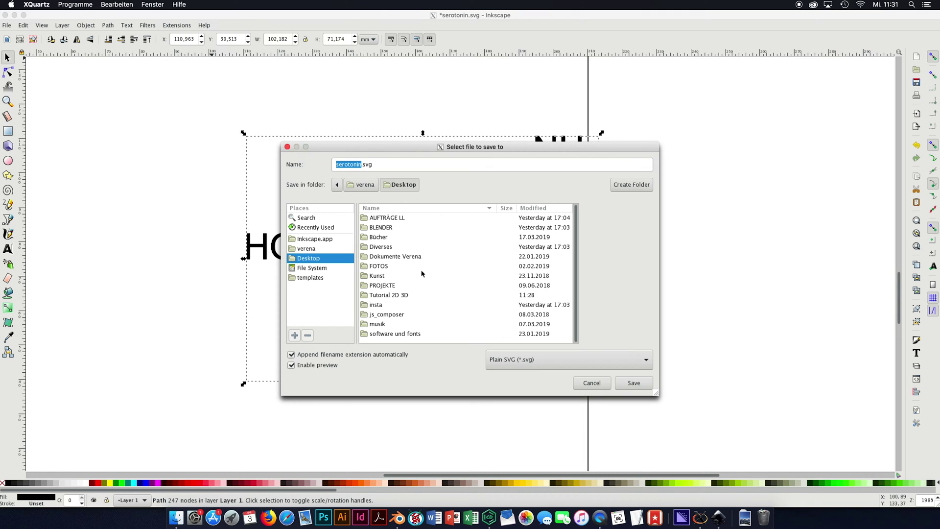
double_click(386, 295)
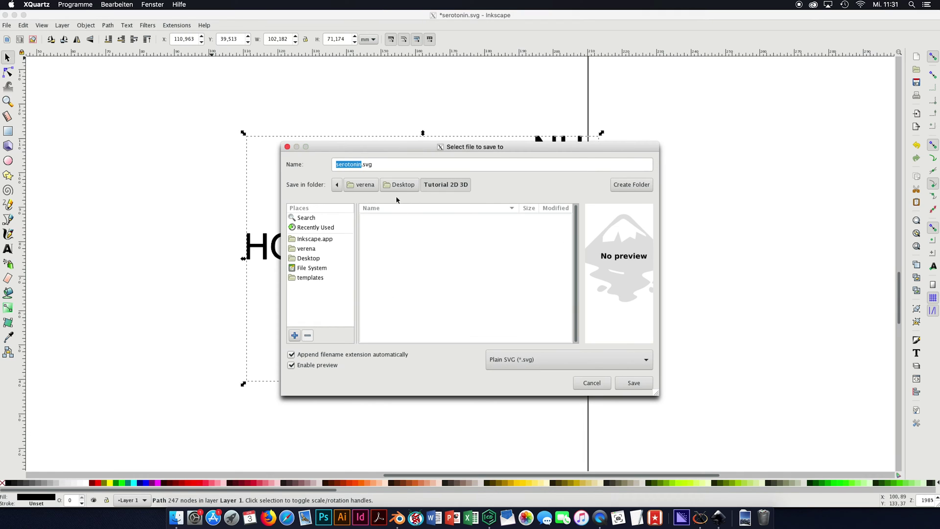
left_click(633, 383)
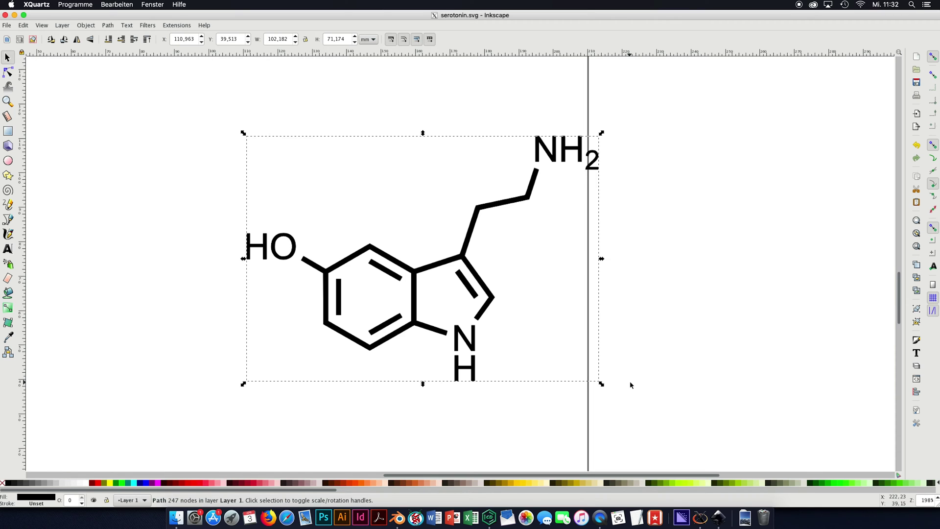
Step: Switch to Blender, where 2d 3d molecule.blend is open
left_click(399, 519)
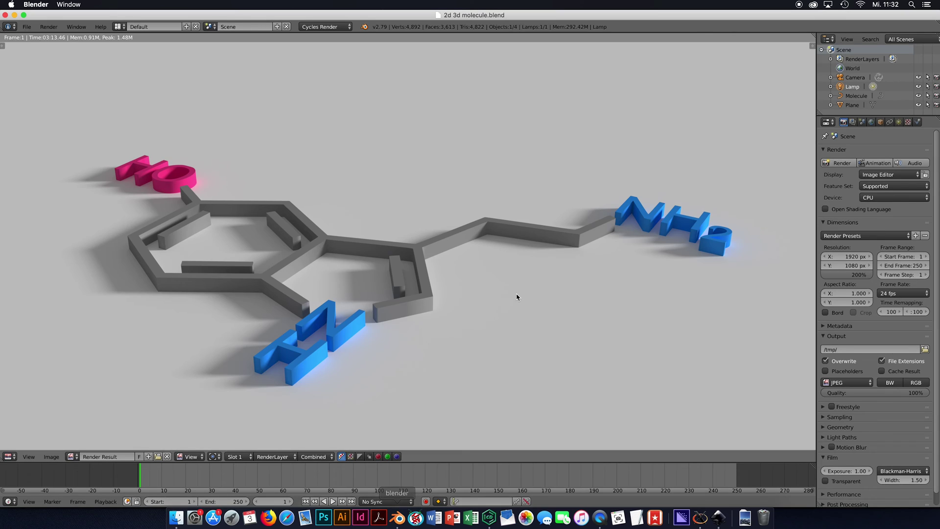
Step: Close the render result and switch the 3D view from rendered preview to solid shading
key("F11")
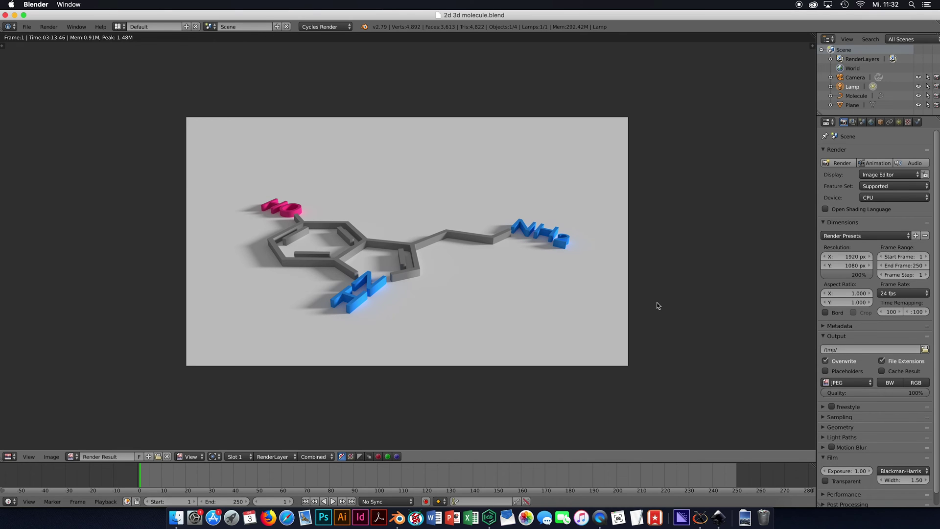
key("Escape")
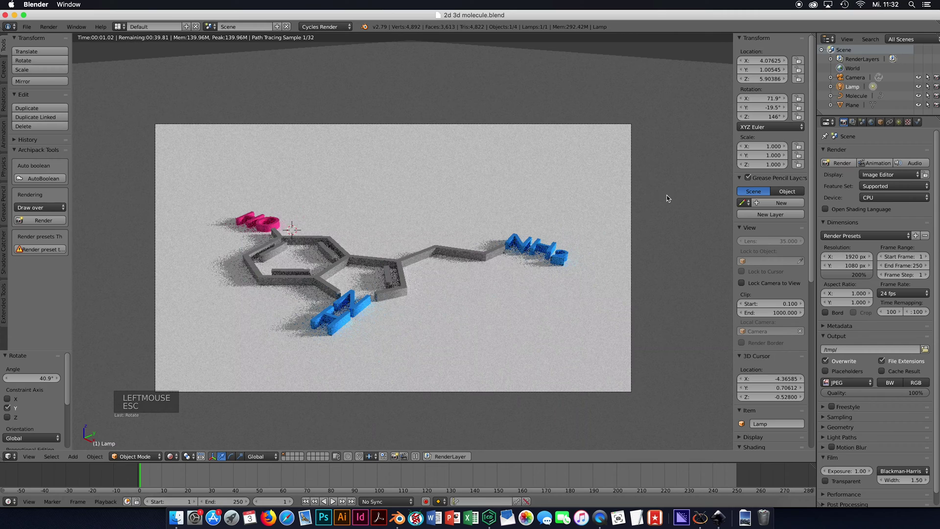
key("shift+t")
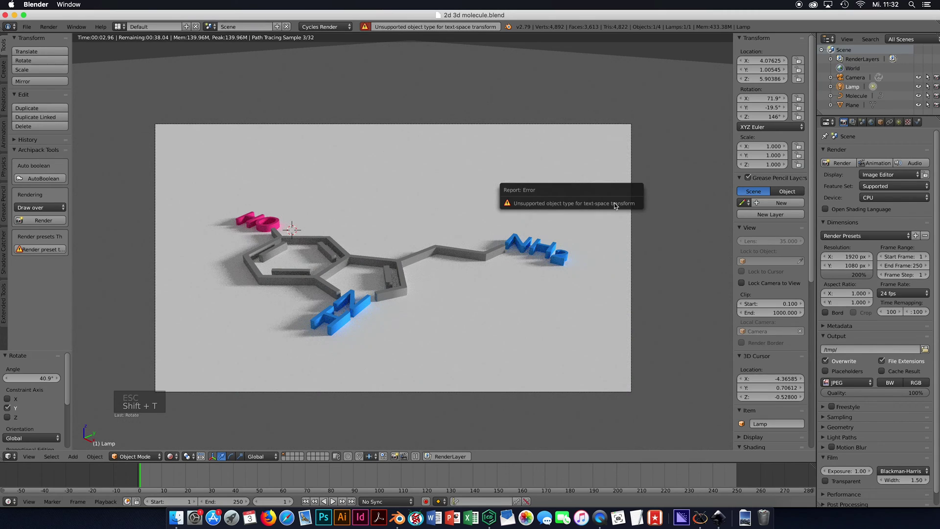
key("shift+z")
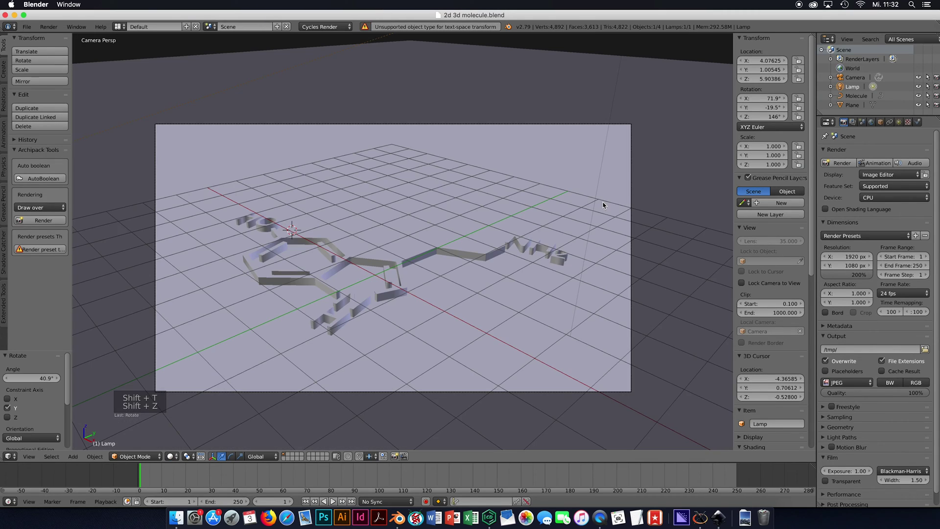
Step: Delete the old ground plane and the existing 3D molecule from the scene, keeping the camera and lamp
right_click(401, 277)
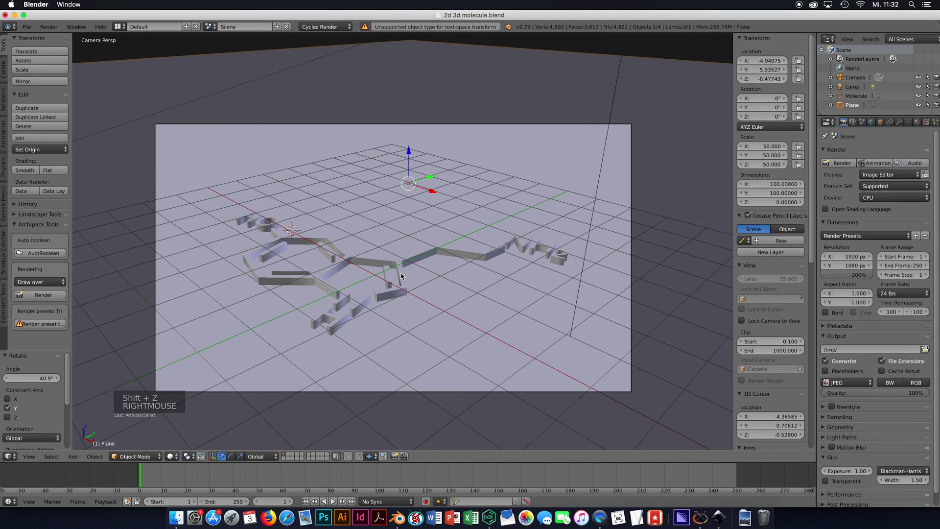
key("x")
left_click(401, 277)
key("a")
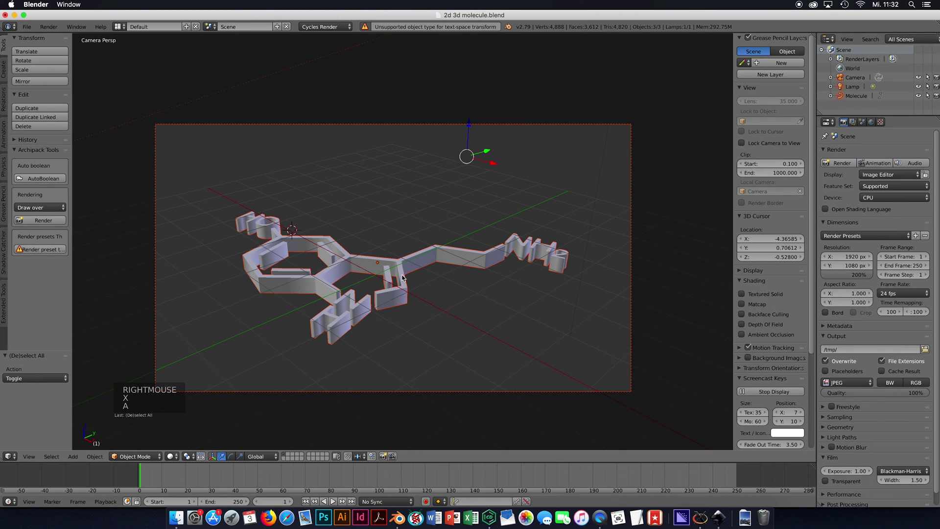
key("a")
right_click(451, 259)
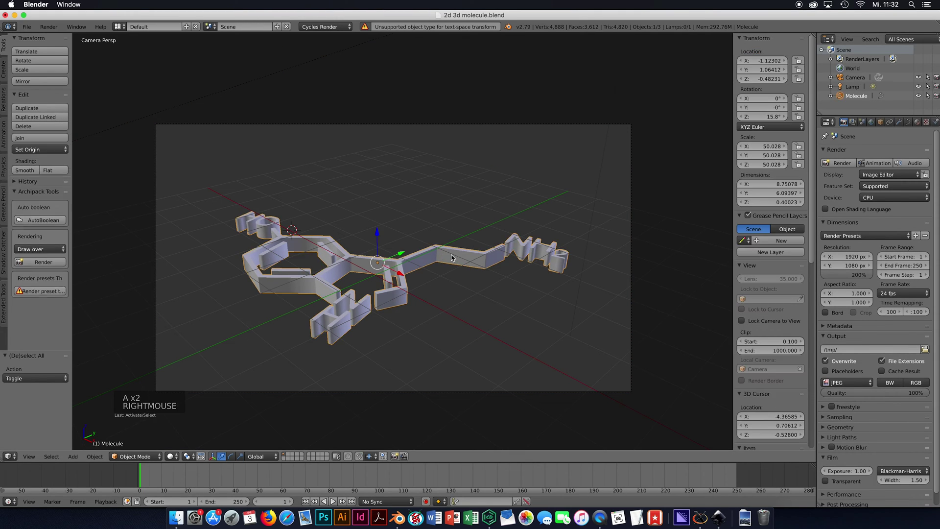
key("x")
left_click(452, 258)
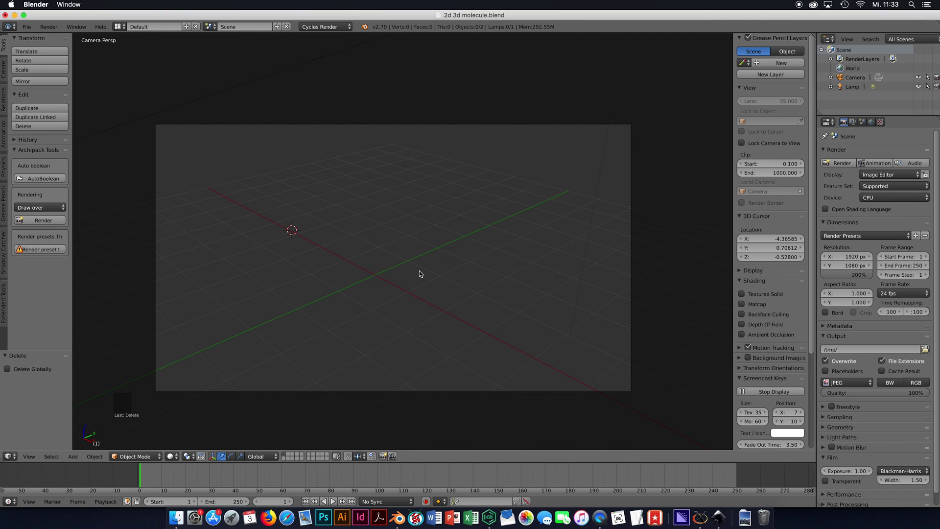
Step: Import serotonin.svg as a Scalable Vector Graphics file from the desktop folder Tutorial 2D 3D
left_click(29, 28)
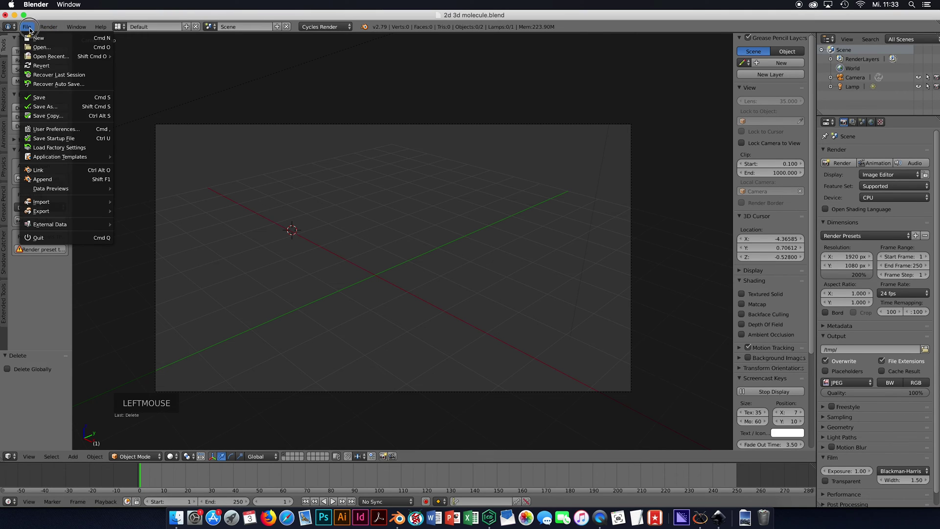
mouse_move(60, 201)
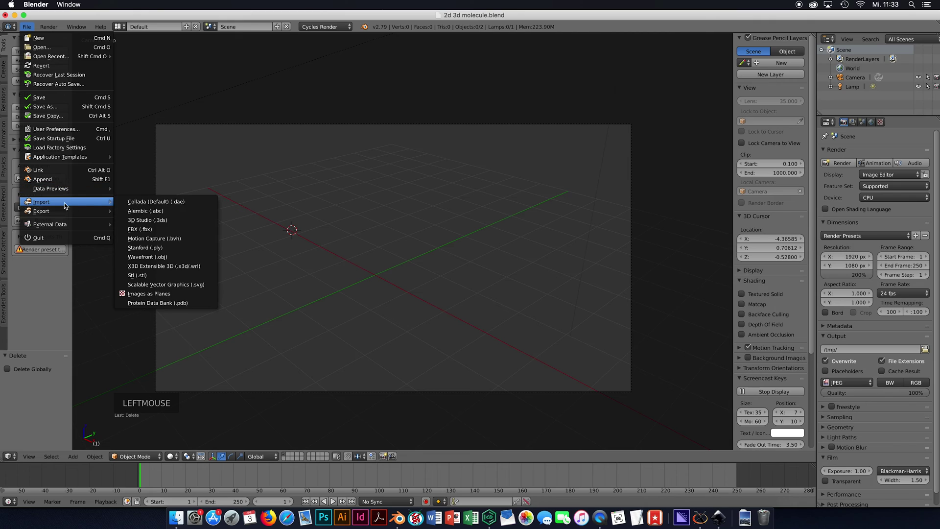
left_click(186, 285)
left_click(161, 196)
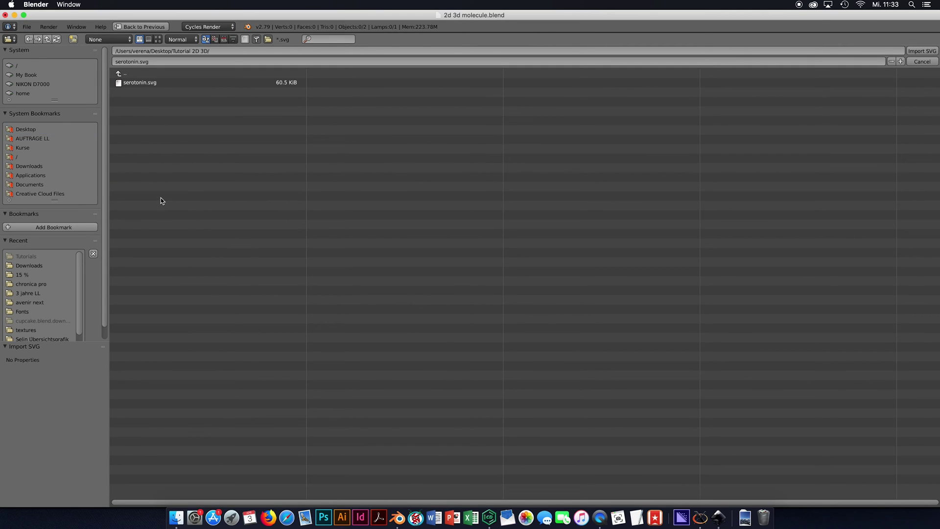
left_click(159, 83)
left_click(159, 84)
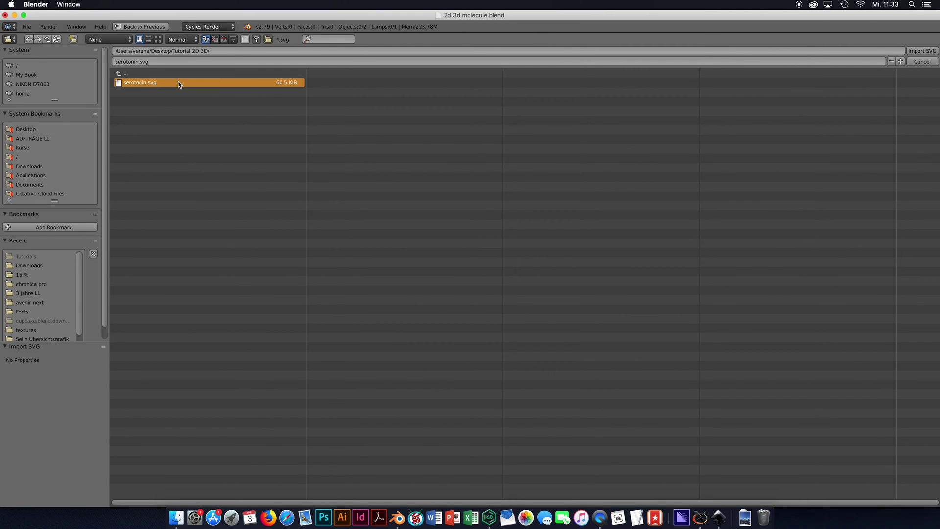
left_click(923, 51)
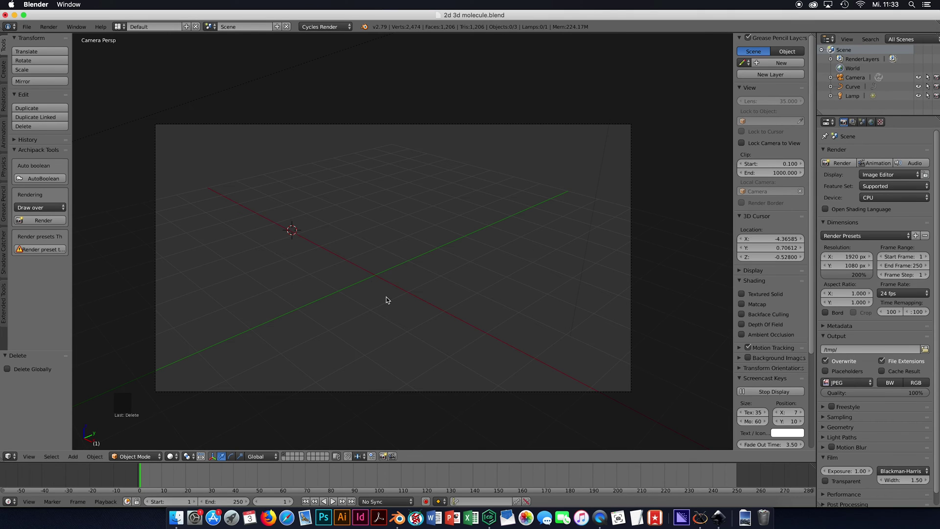
Step: Select the tiny imported serotonin curve near the world origin and enlarge it uniformly to a scale of about 10.381
scroll(386, 298, "up", 5)
middle_click_drag(364, 339, 397, 234, "shift")
scroll(455, 242, "down", 1, "shift")
scroll(447, 248, "up", 10)
scroll(422, 203, "up", 4)
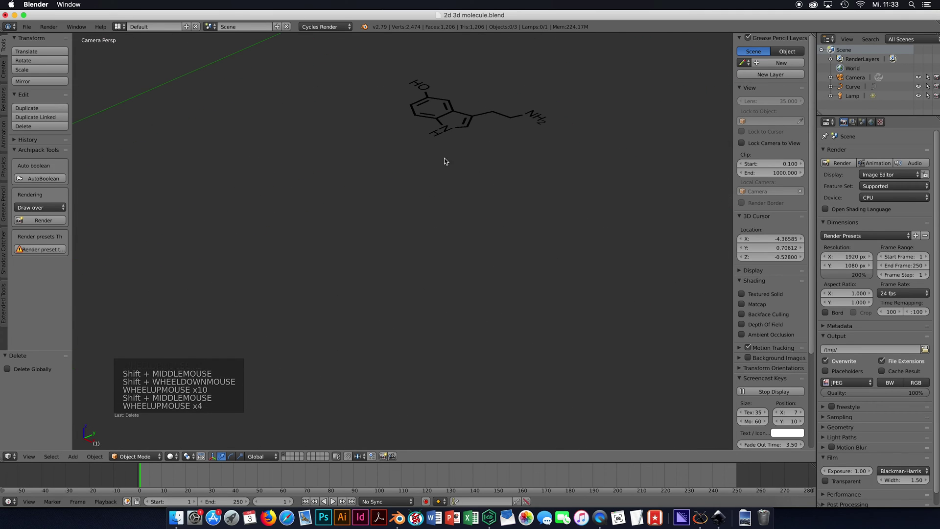
scroll(455, 140, "up", 3, "shift")
scroll(456, 140, "up", 3)
middle_click_drag(455, 140, 439, 208, "shift")
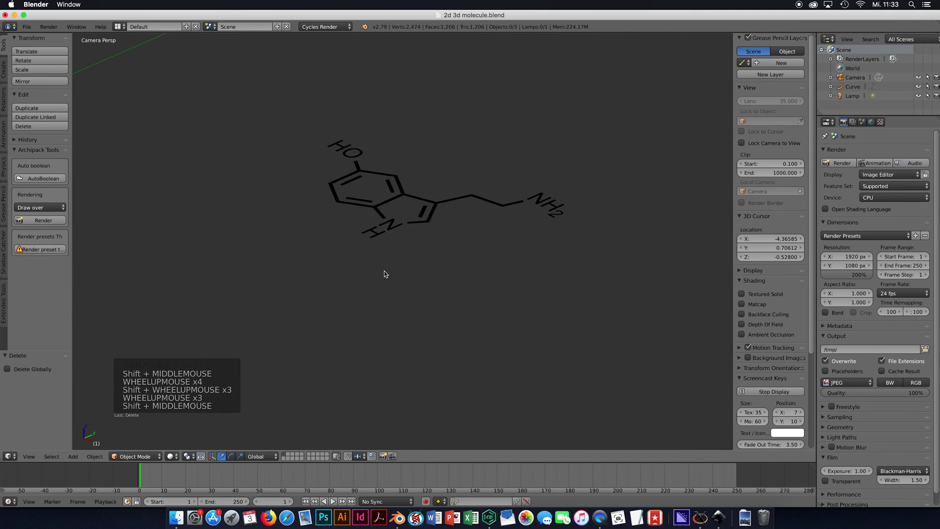
right_click(434, 212)
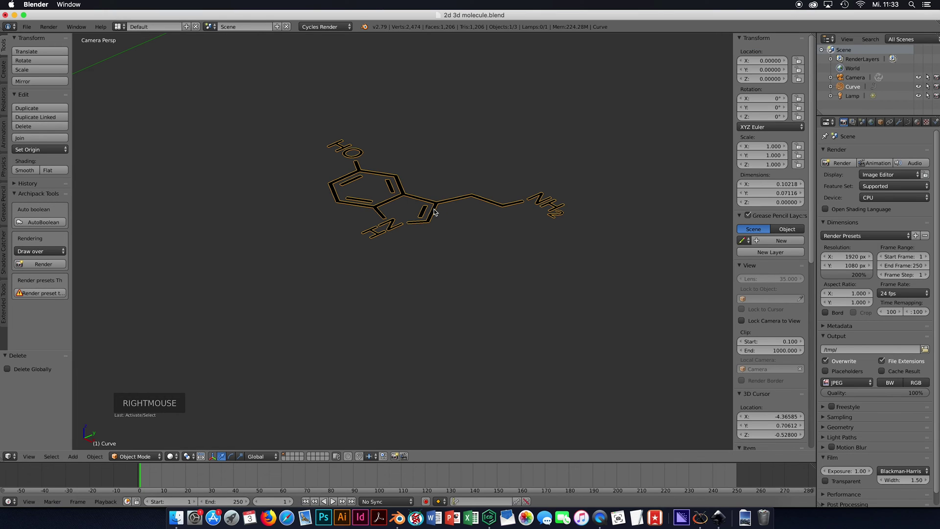
scroll(434, 212, "down", 19)
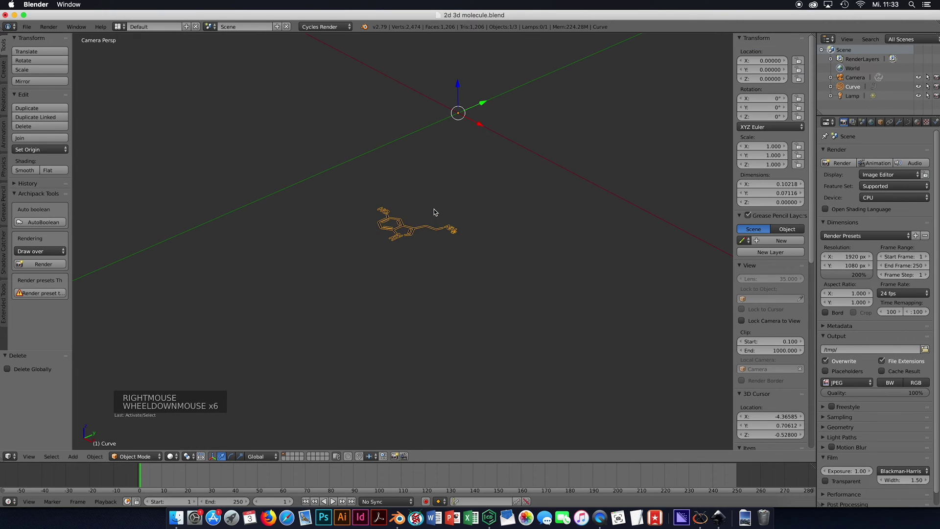
scroll(434, 212, "down", 1)
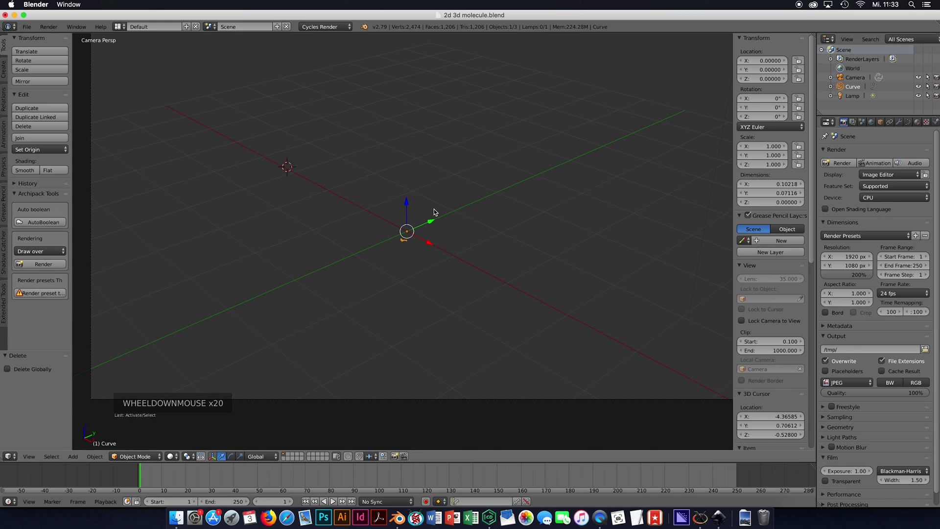
scroll(435, 212, "down", 3)
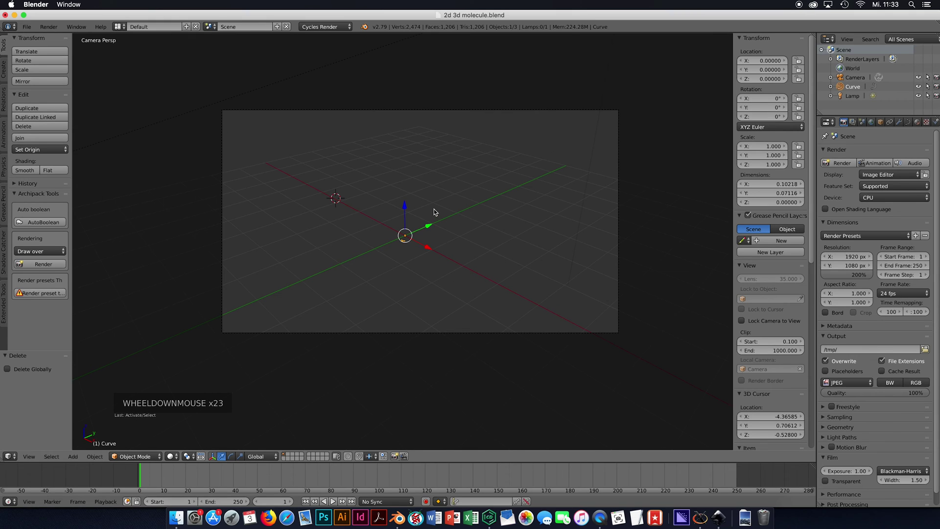
key("s")
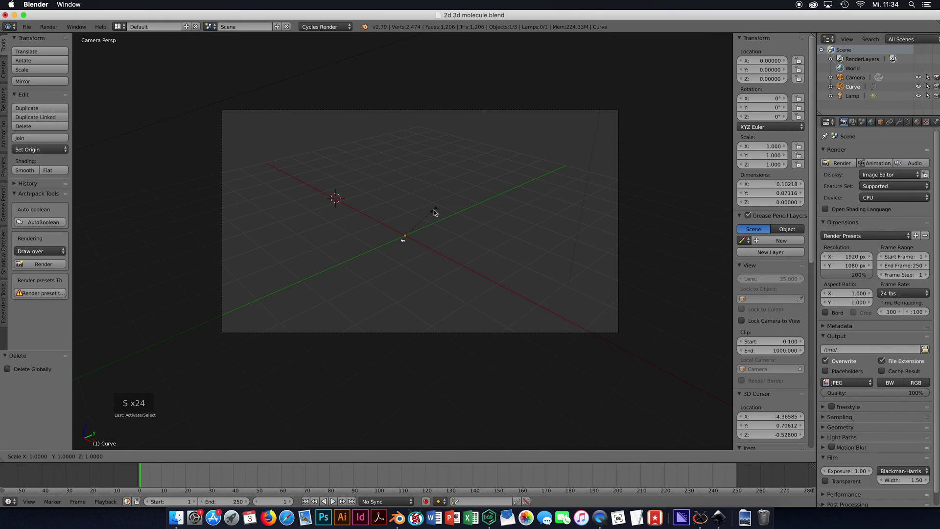
left_click(149, 239)
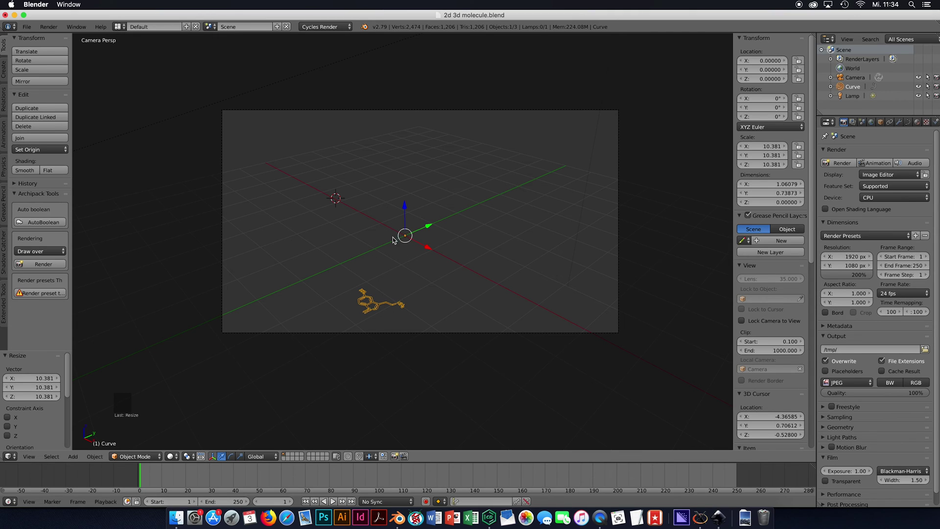
Step: Set the serotonin curve's origin to its geometry
right_click(370, 301)
left_click(372, 303)
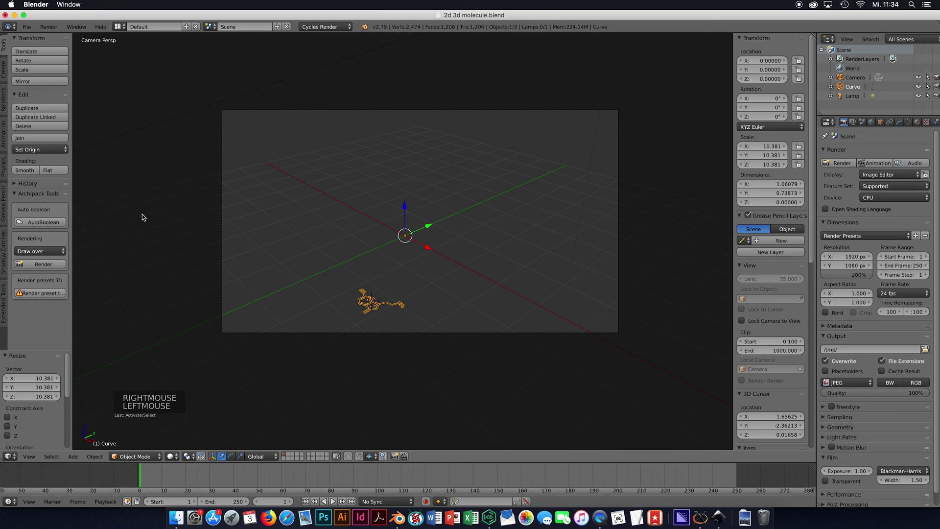
left_click(37, 150)
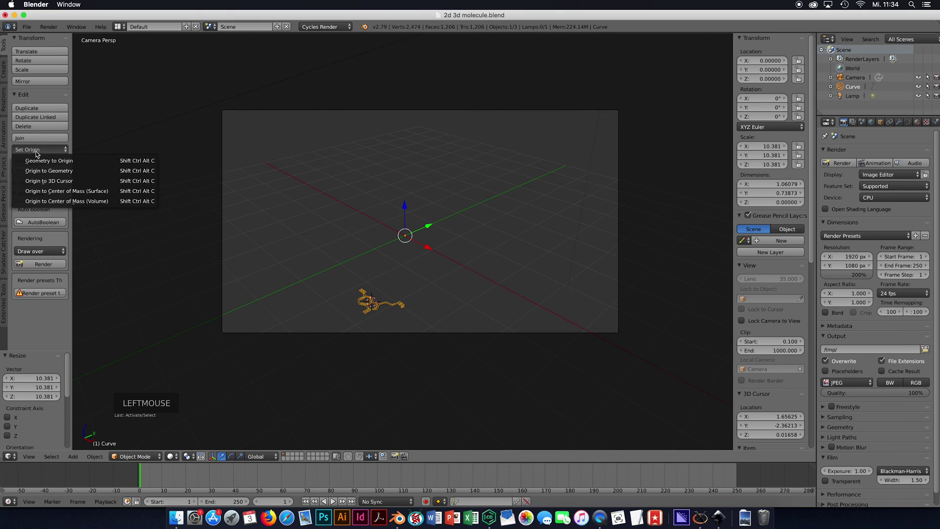
left_click(53, 172)
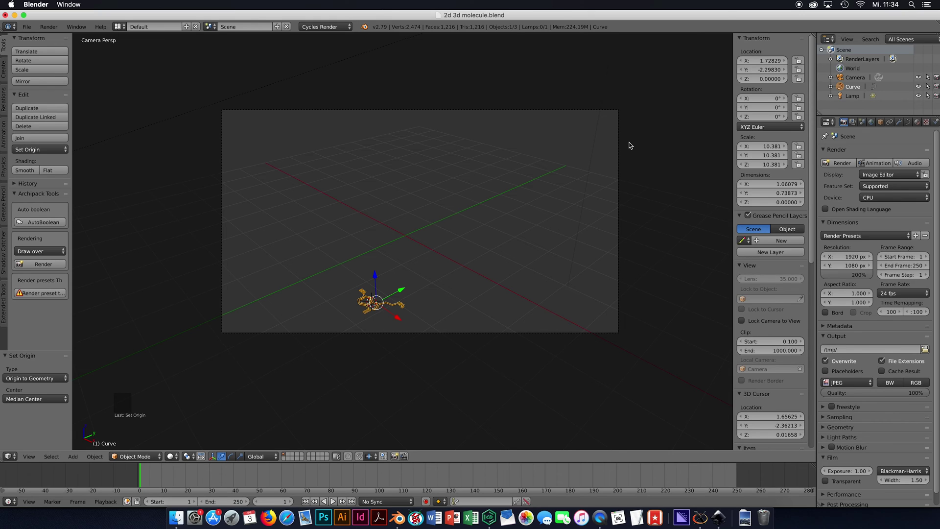
Step: Set the curve's X, Y and Z location to 0 so it sits at the world origin
left_click(762, 60)
type("0")
key("Tab")
type("0")
key("Tab")
type("0")
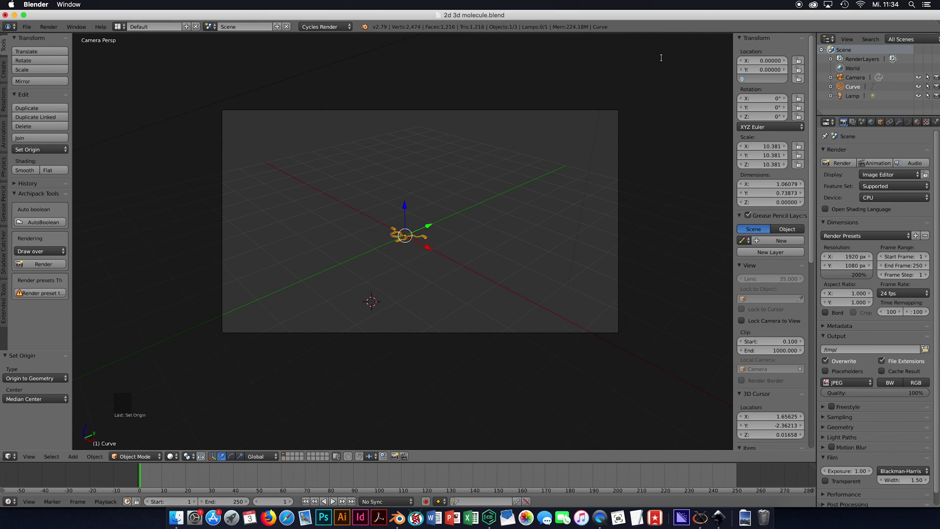
key("Return")
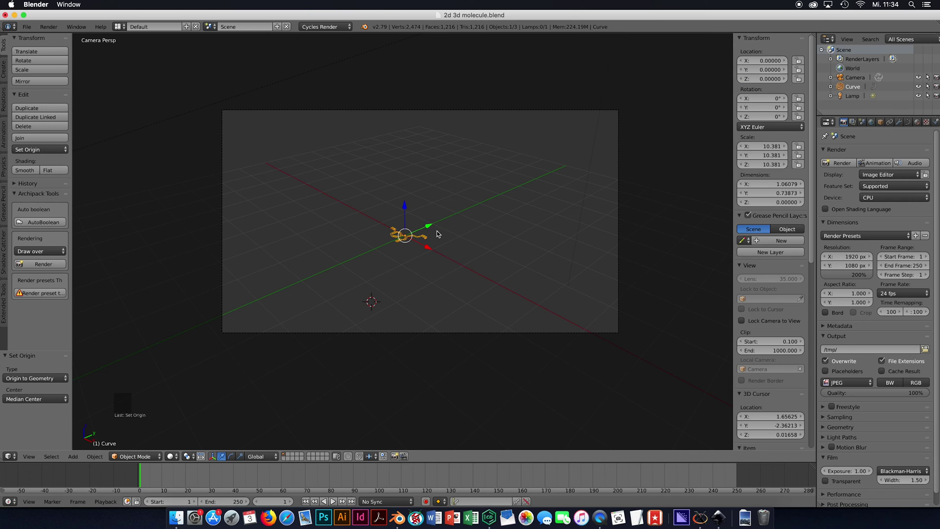
Step: Enlarge the curve uniformly by a factor of about 6.669 so the molecule fills much of the camera frame
key("s")
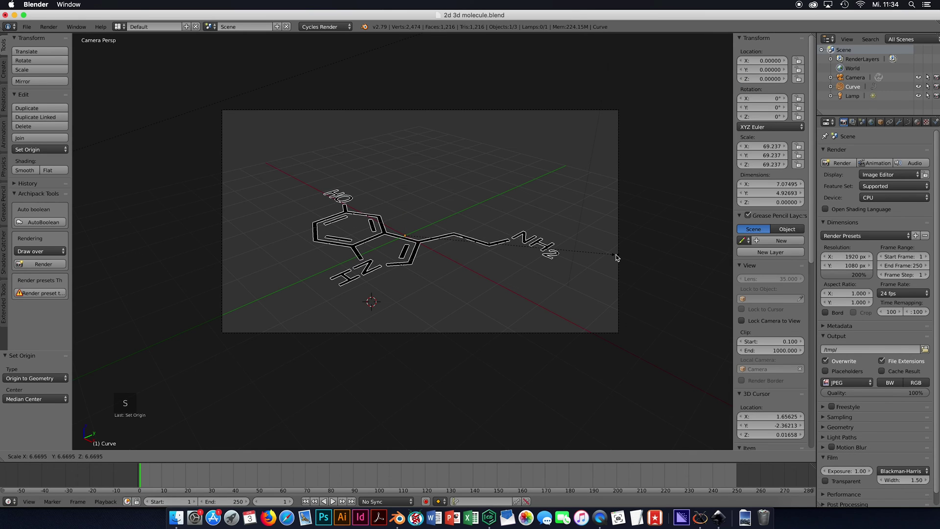
left_click(616, 257)
scroll(472, 251, "up", 2)
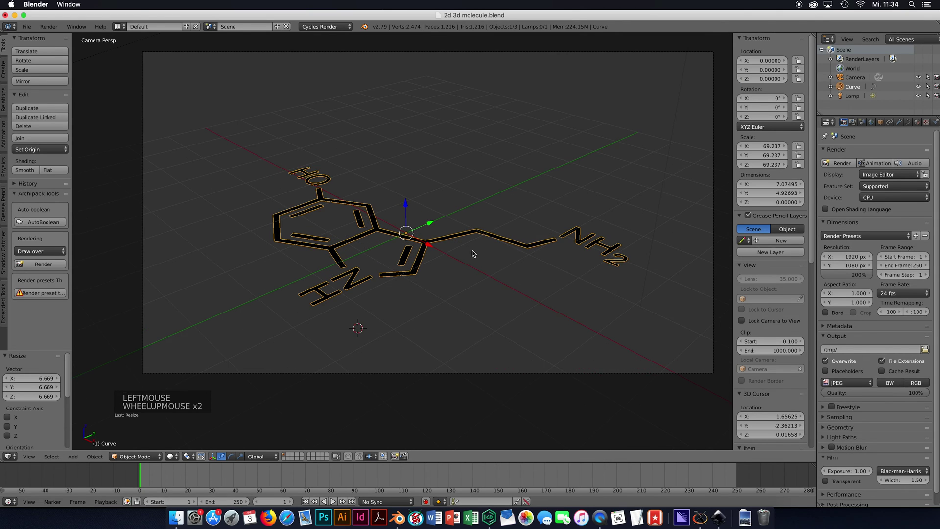
middle_click_drag(472, 250, 512, 266, "shift")
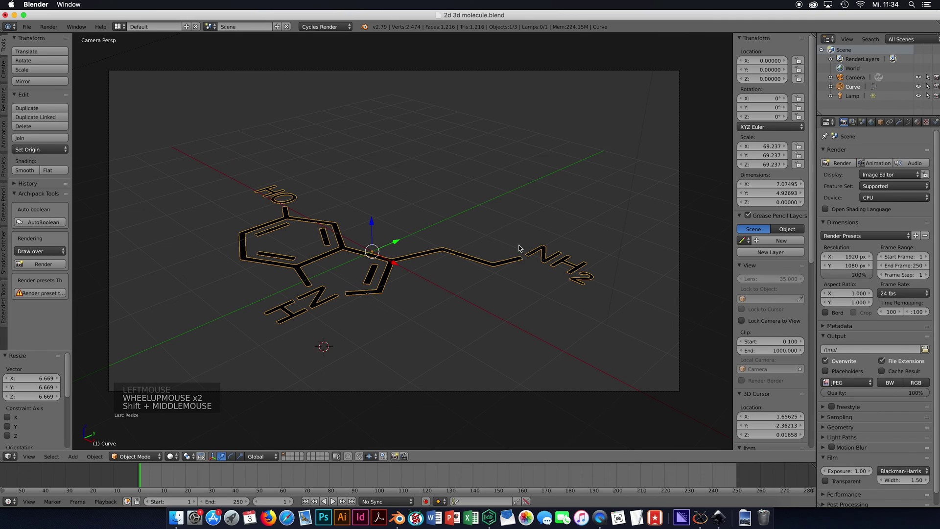
Step: Choose Cycles Render as the render engine and remove the imported SVG material slot from the curve
left_click(326, 30)
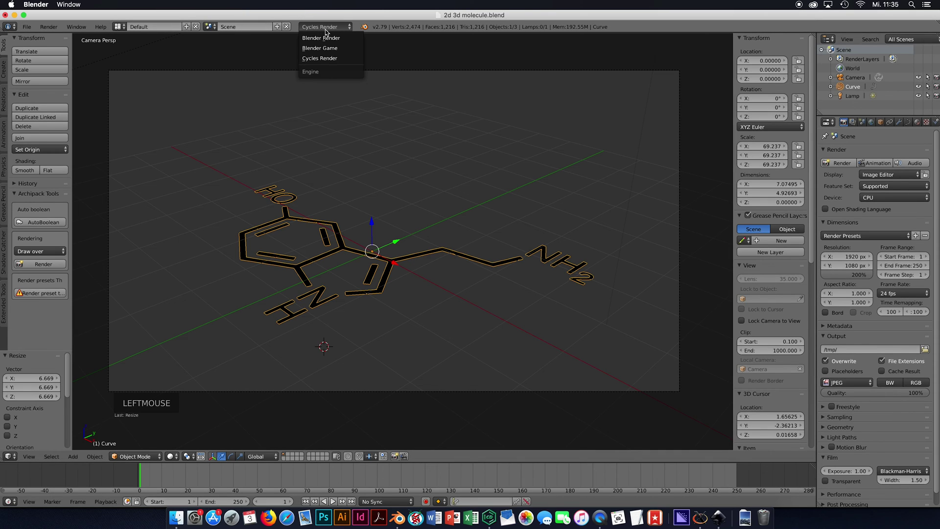
left_click(321, 59)
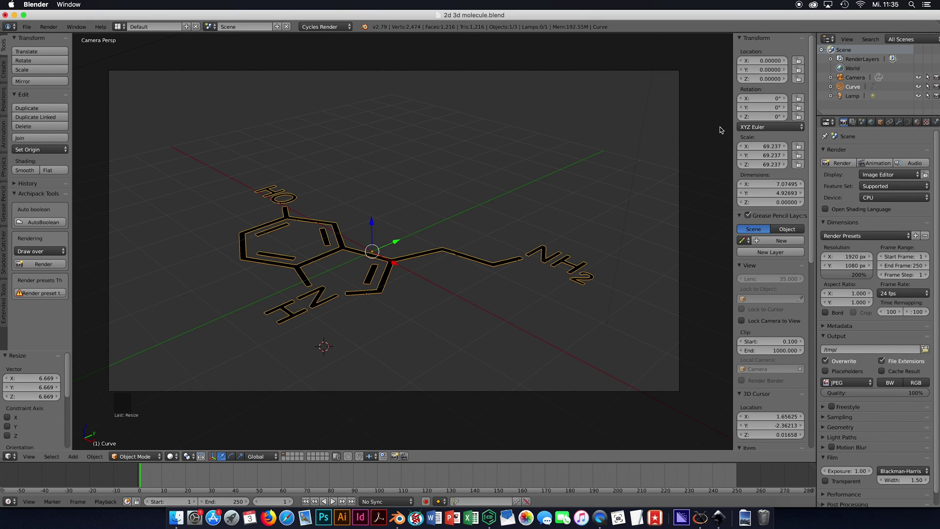
left_click(917, 122)
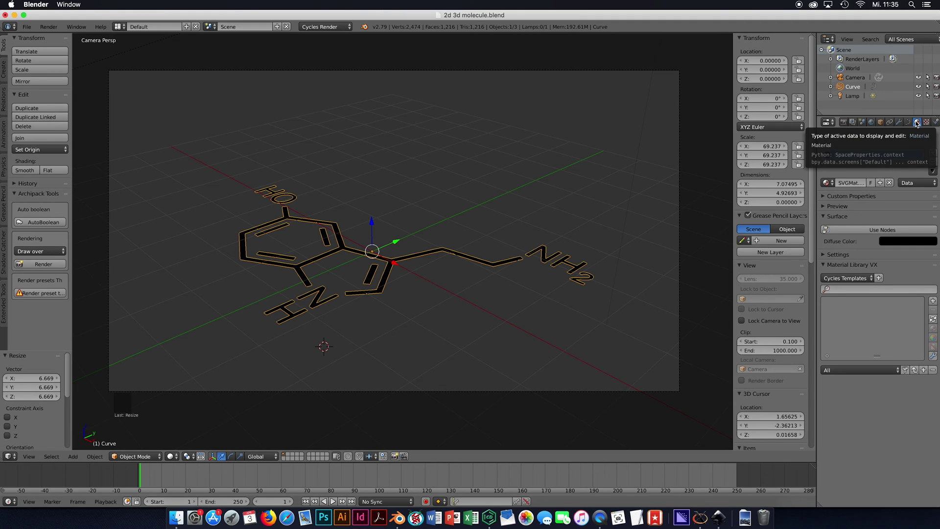
left_click(933, 164)
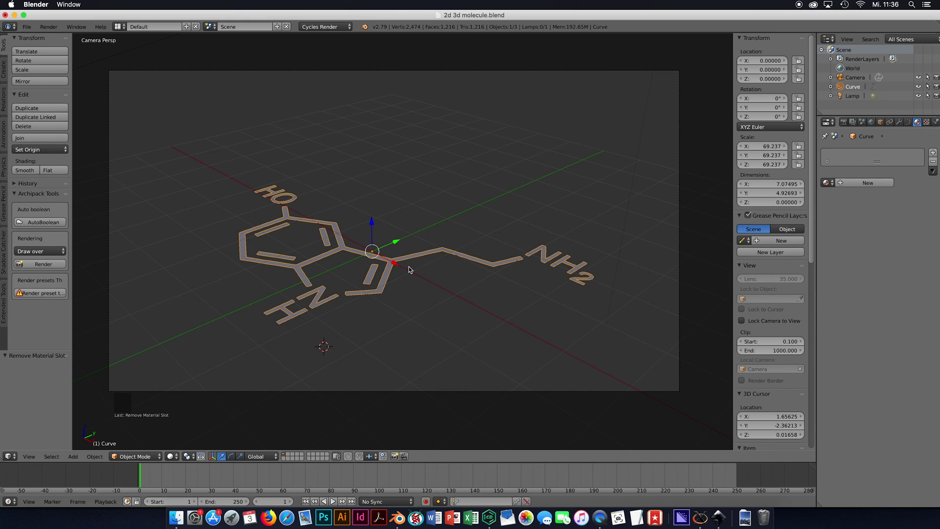
Step: Examine the control points of the whole serotonin curve up close in Edit Mode, then return to Object Mode
key("Tab")
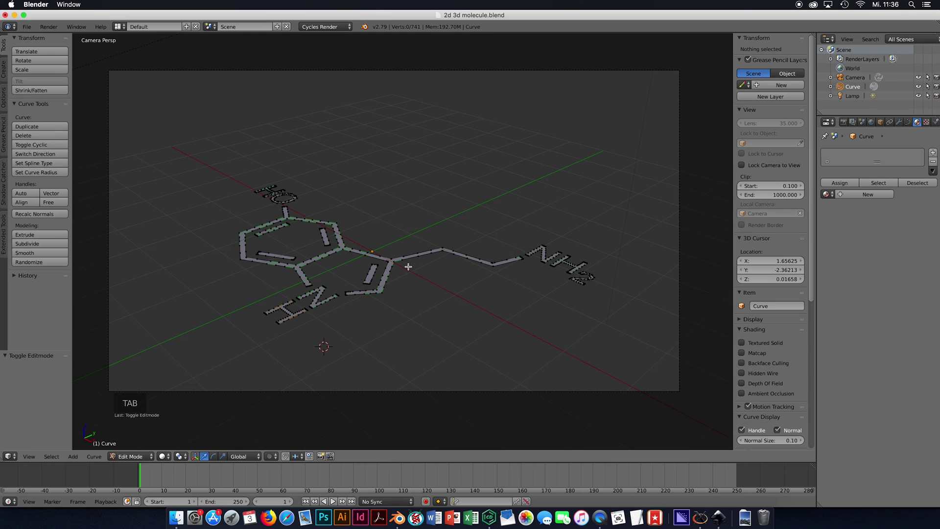
key("a")
key("a")
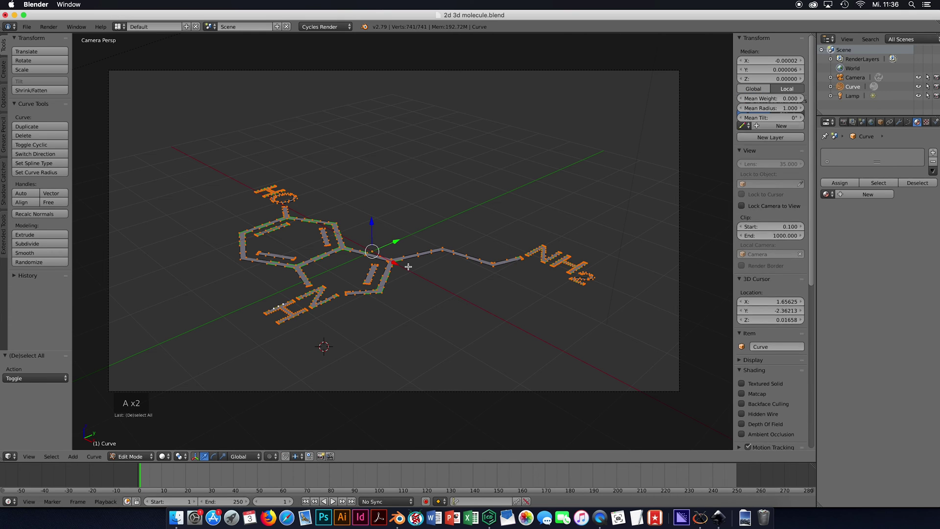
scroll(372, 293, "up", 10)
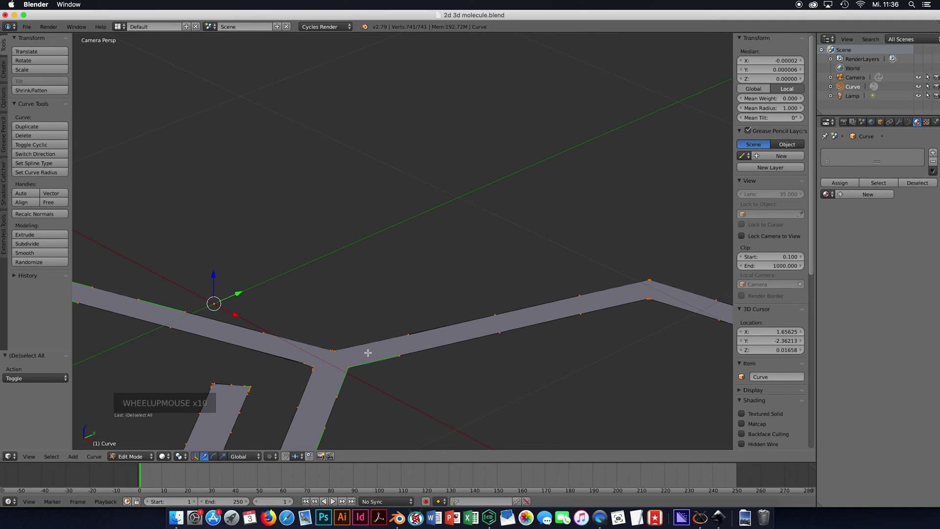
scroll(368, 353, "down", 4)
scroll(368, 352, "down", 5)
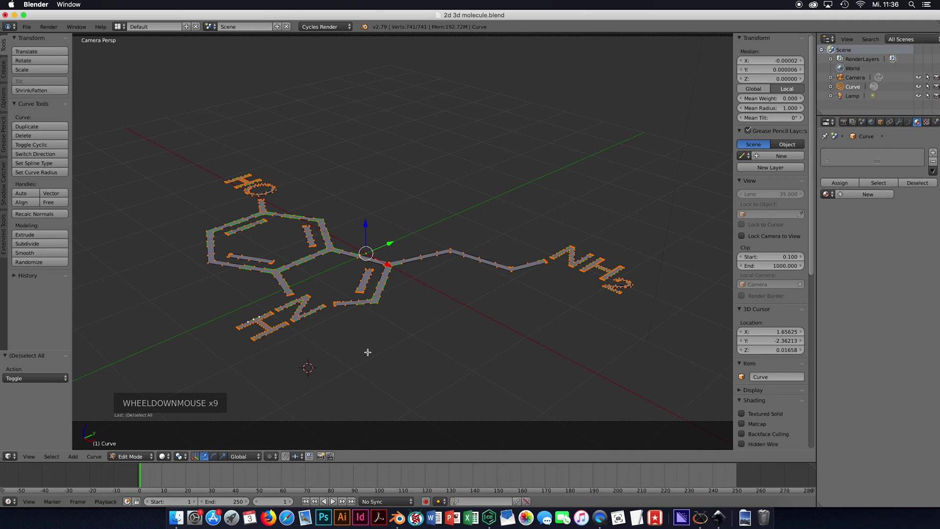
key("Tab")
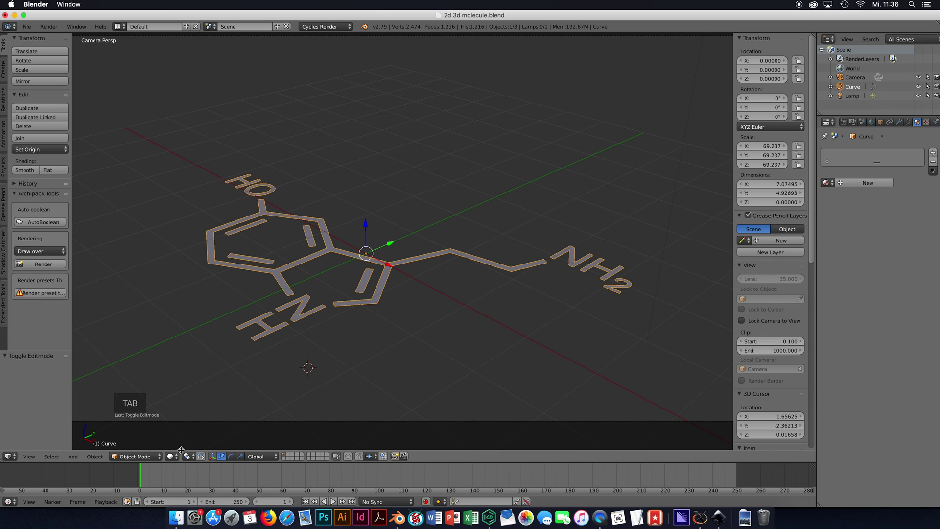
left_click(149, 457)
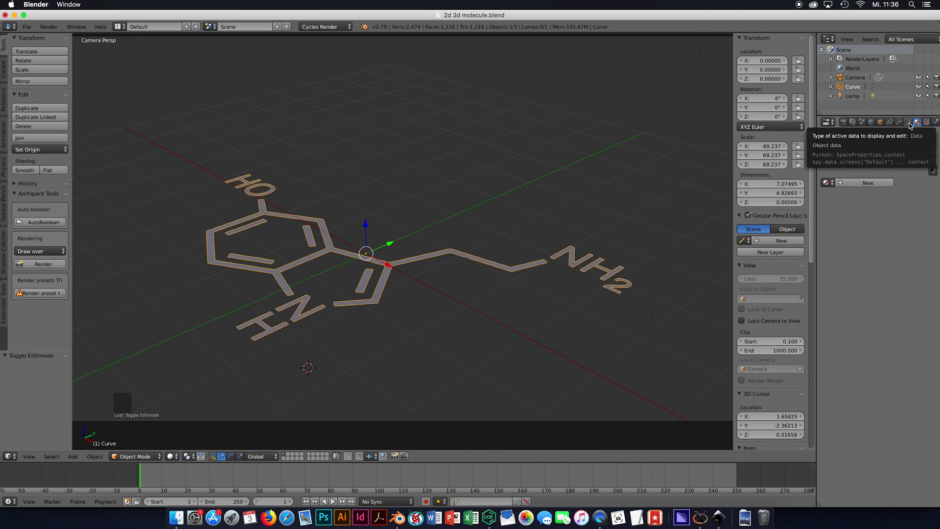
Step: Set the serotonin curve's geometry extrusion to 0.002 and preview the extruded molecule in rendered shading
left_click(908, 122)
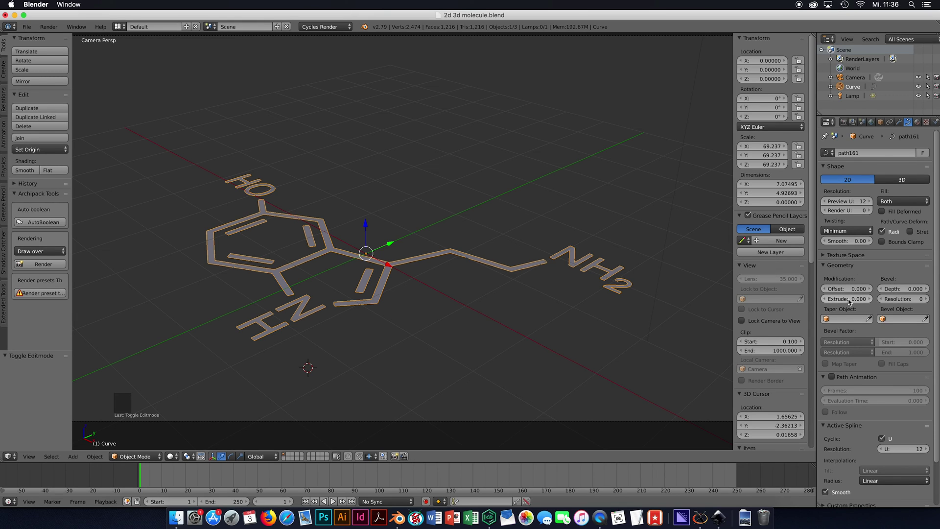
mouse_move(844, 300)
left_mouse_down()
mouse_move(864, 301)
mouse_move(847, 301)
left_mouse_up()
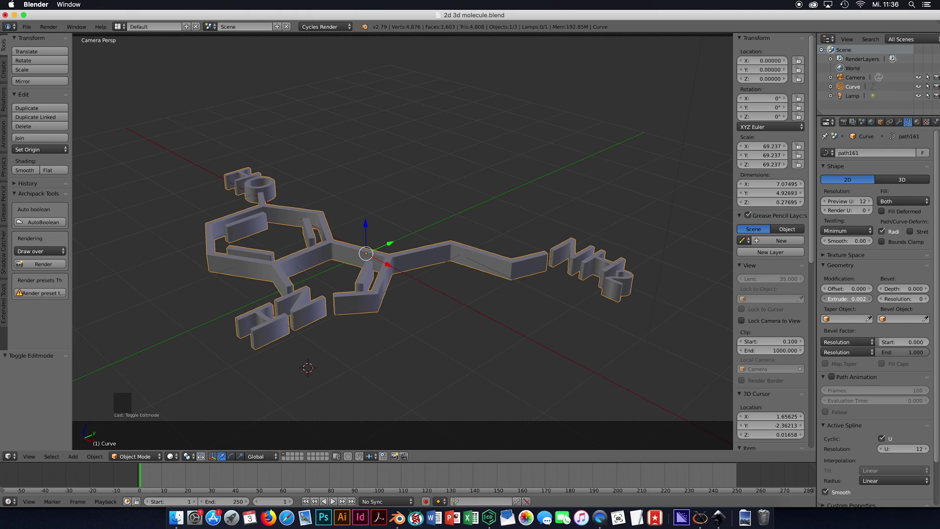
mouse_move(847, 301)
left_mouse_down()
mouse_move(862, 300)
mouse_move(844, 301)
mouse_move(852, 301)
left_mouse_up()
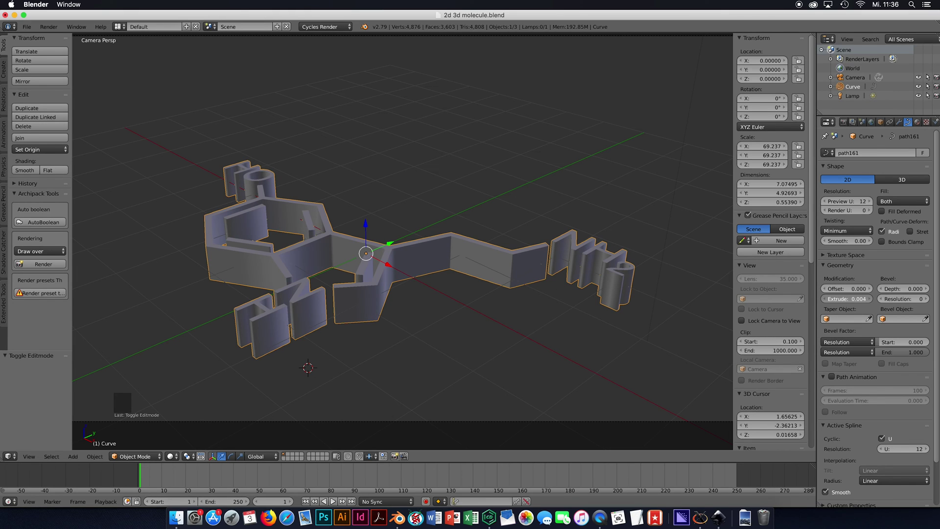
left_click(853, 299)
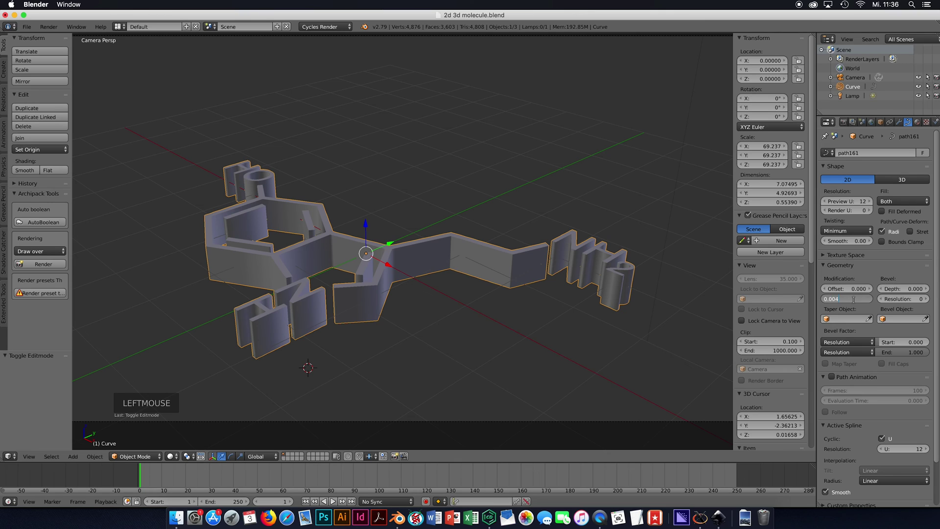
type("0.002")
key("Return")
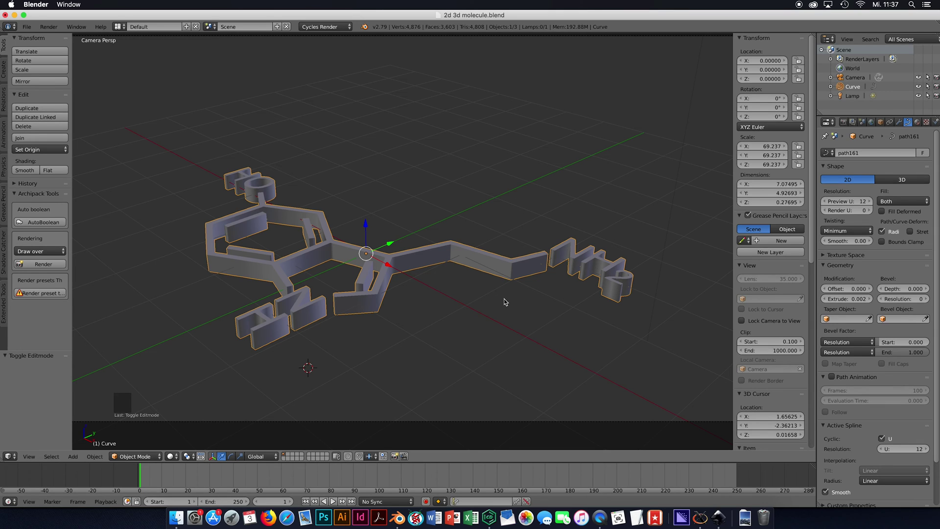
key("shift+z")
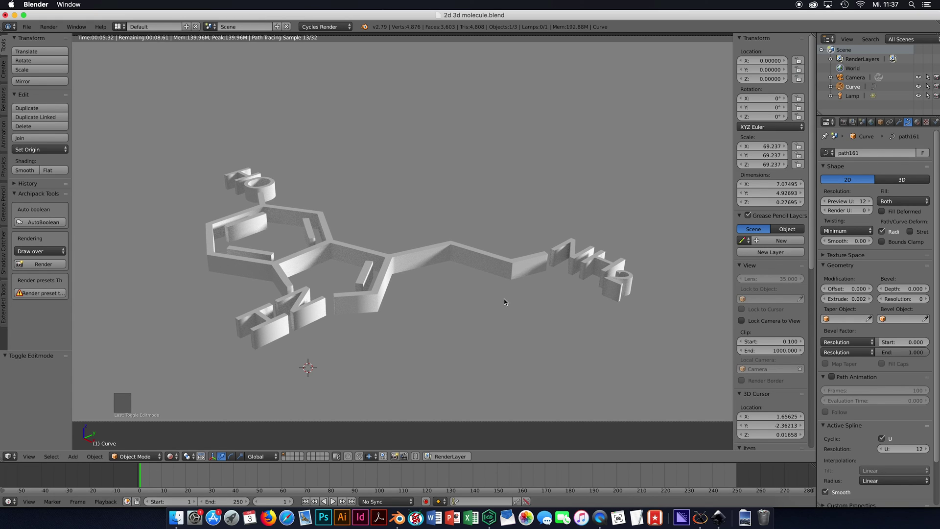
key("shift+z")
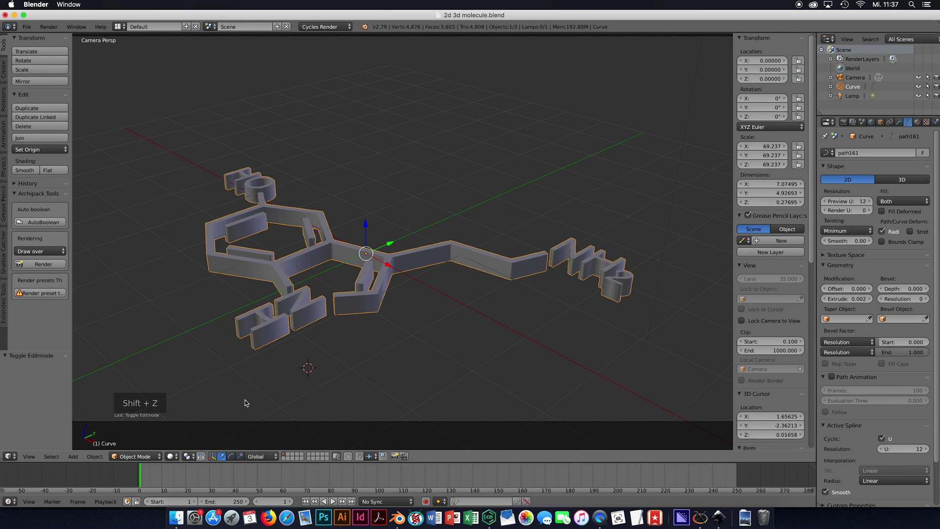
Step: Add a plane mesh and set its X, Y and Z location to 0
left_click(72, 456)
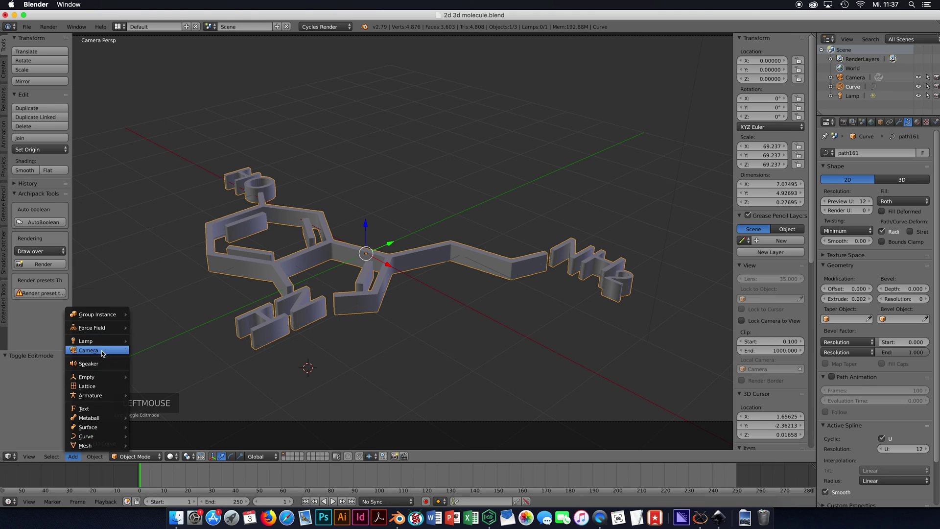
mouse_move(98, 376)
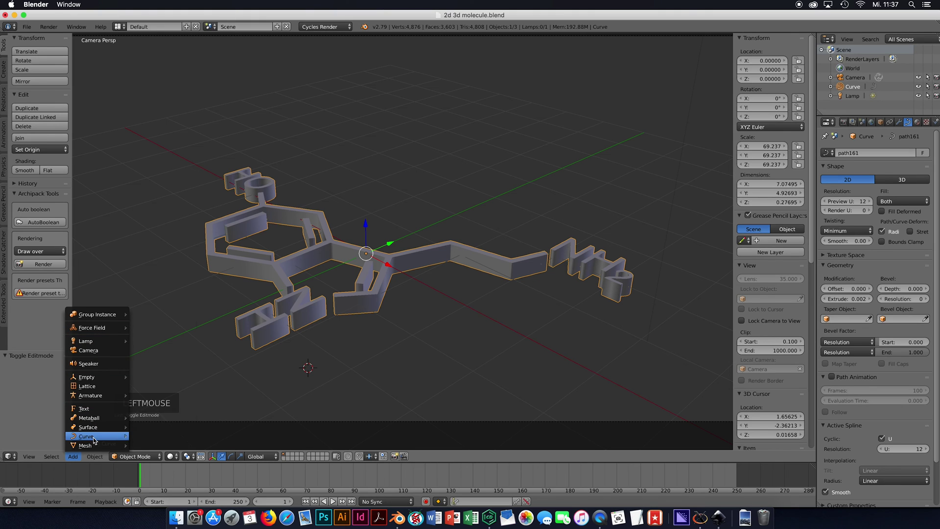
mouse_move(102, 446)
left_click(160, 200)
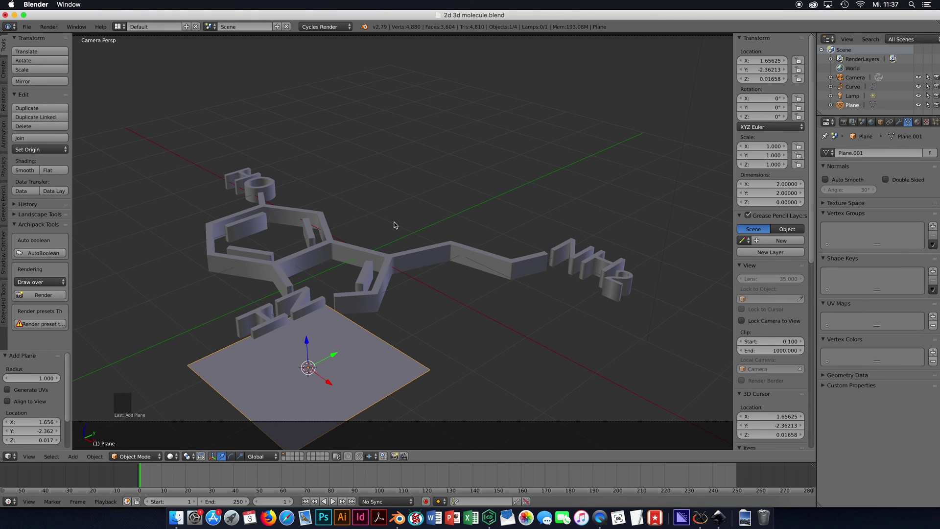
left_click(768, 60)
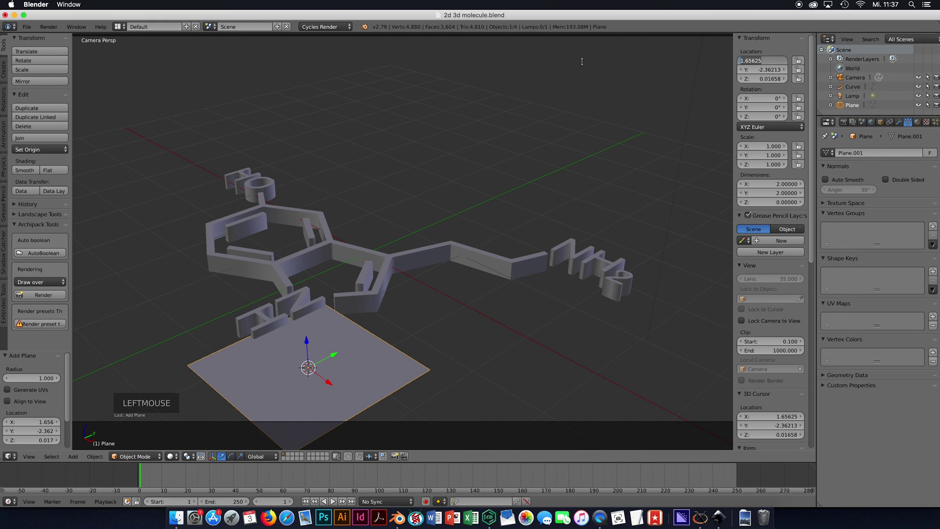
type("0")
key("Tab")
type("0")
key("Tab")
type("0")
key("Tab")
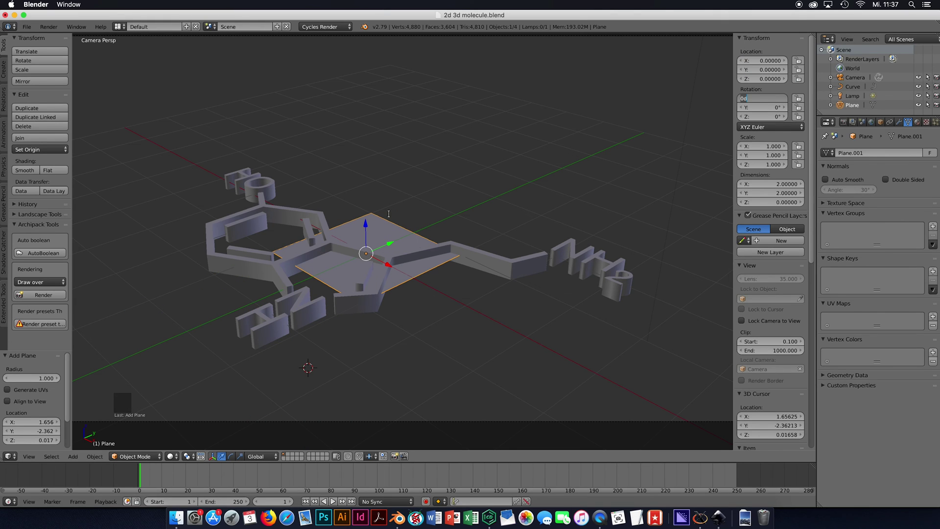
key("Return")
Step: Scale the plane uniformly by 20 as a ground surface and preview the scene in rendered shading
type("s")
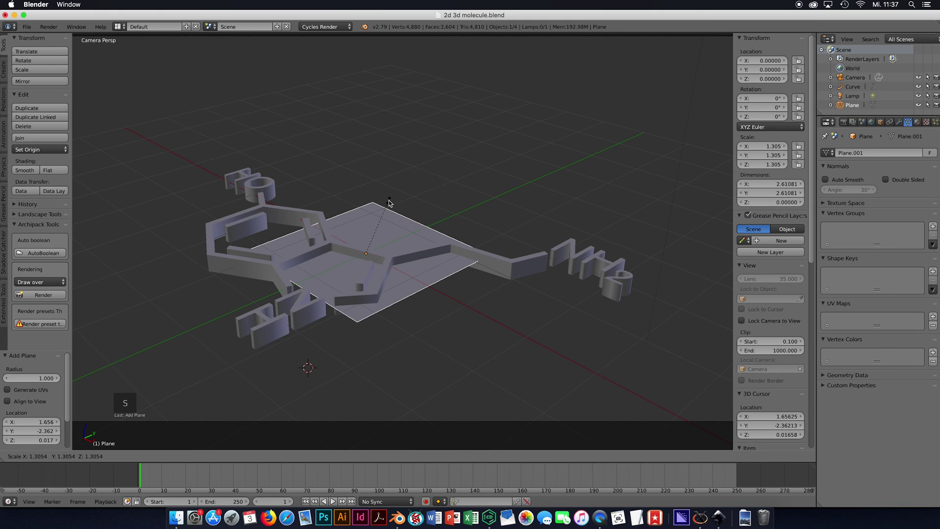
type("20")
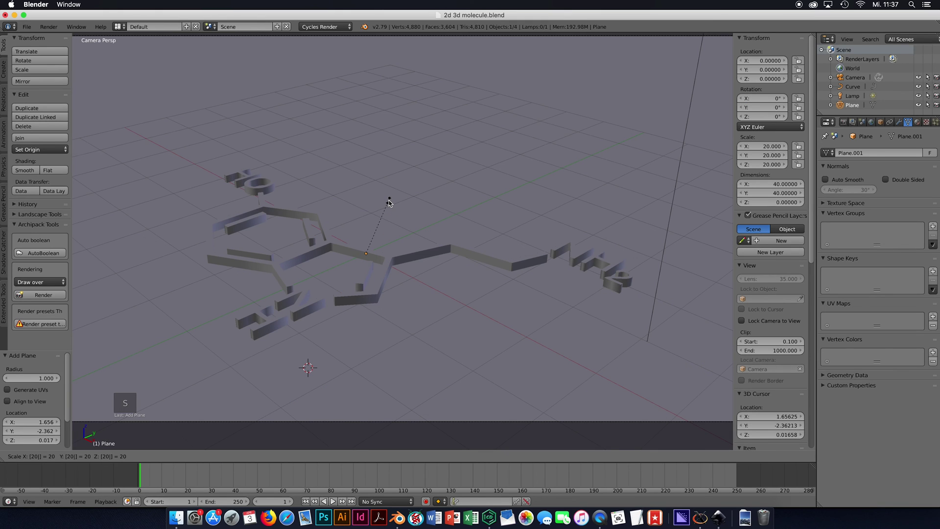
left_click(391, 200)
scroll(430, 186, "down", 3)
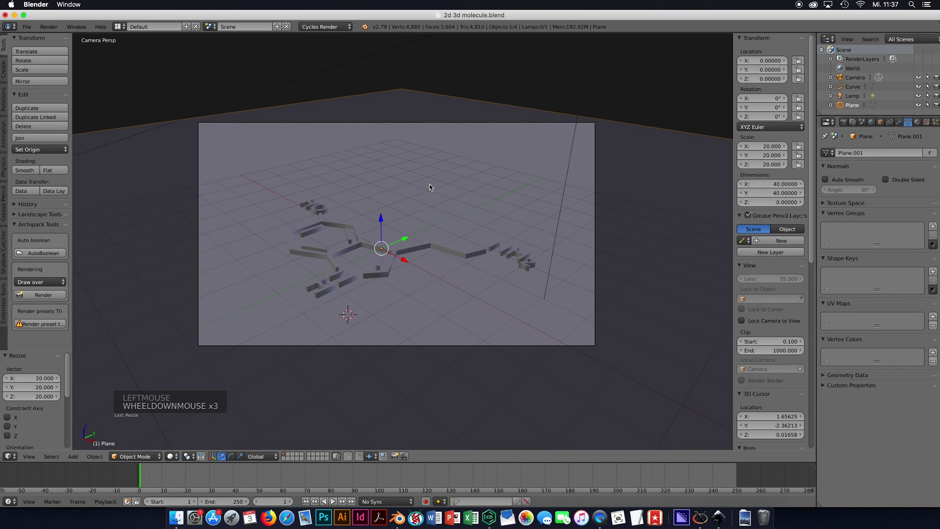
scroll(430, 187, "up", 3)
key("shift+z")
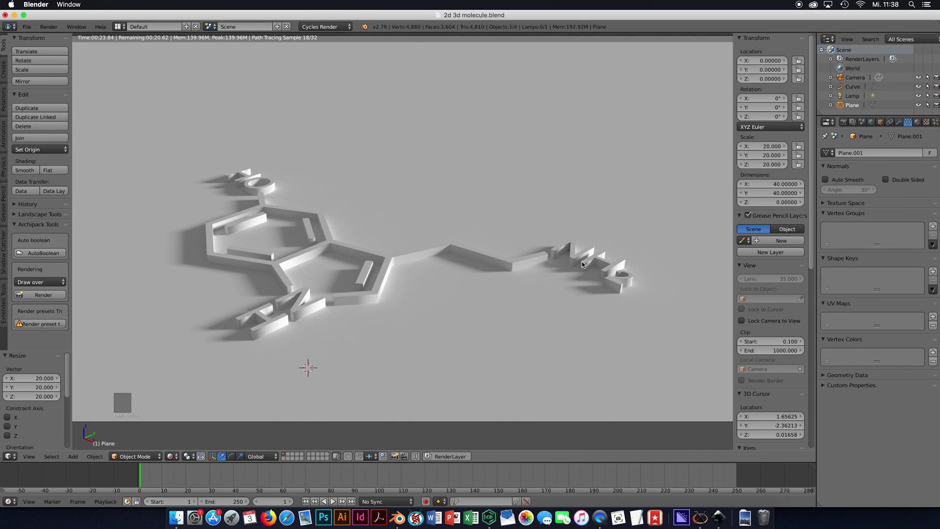
key("shift+z")
Step: In the serotonin curve's Edit Mode, seen from the top, select only the control points of the HO letters
right_click(528, 265)
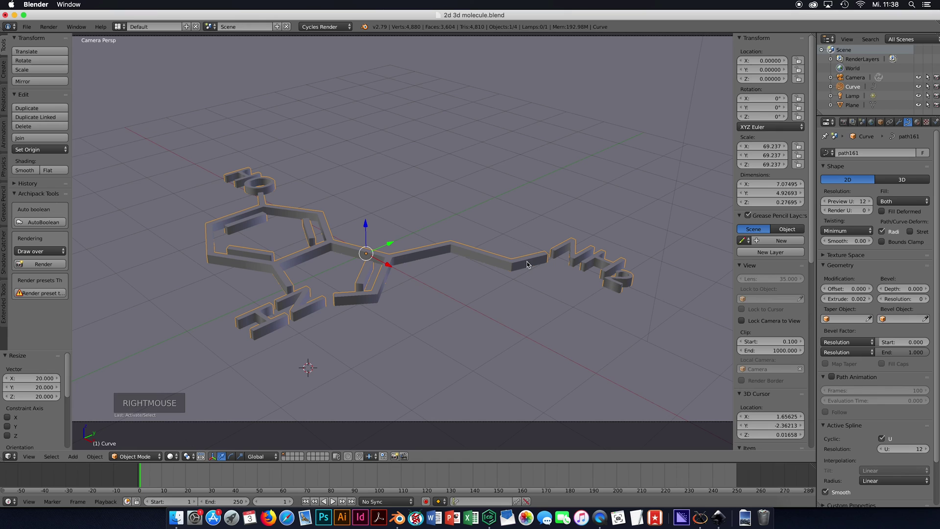
left_click(133, 457)
key("Tab")
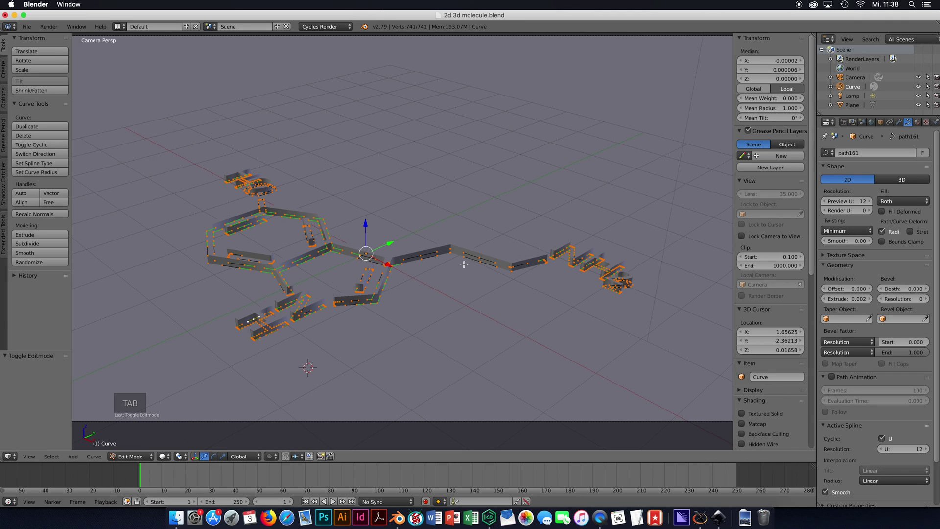
key("KP_7")
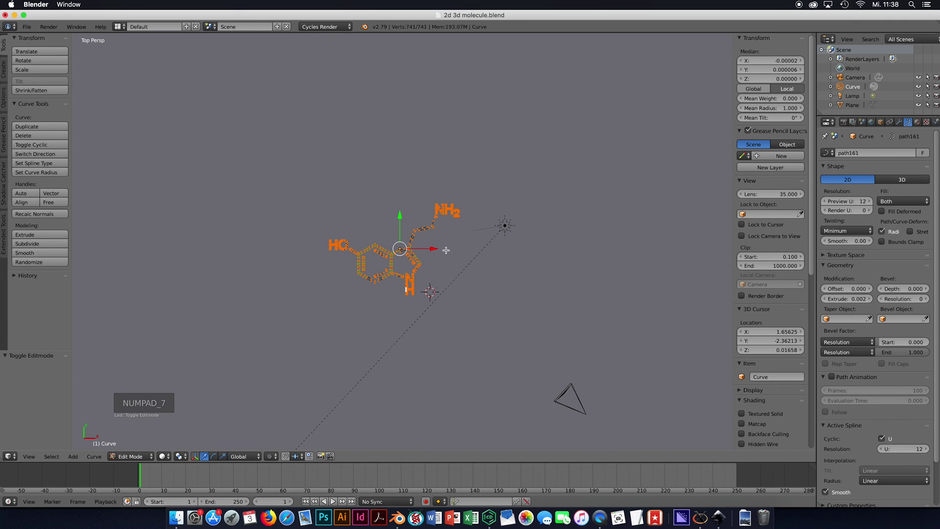
scroll(446, 251, "up", 5)
middle_click_drag(426, 269, 450, 259, "shift")
scroll(453, 255, "up", 3)
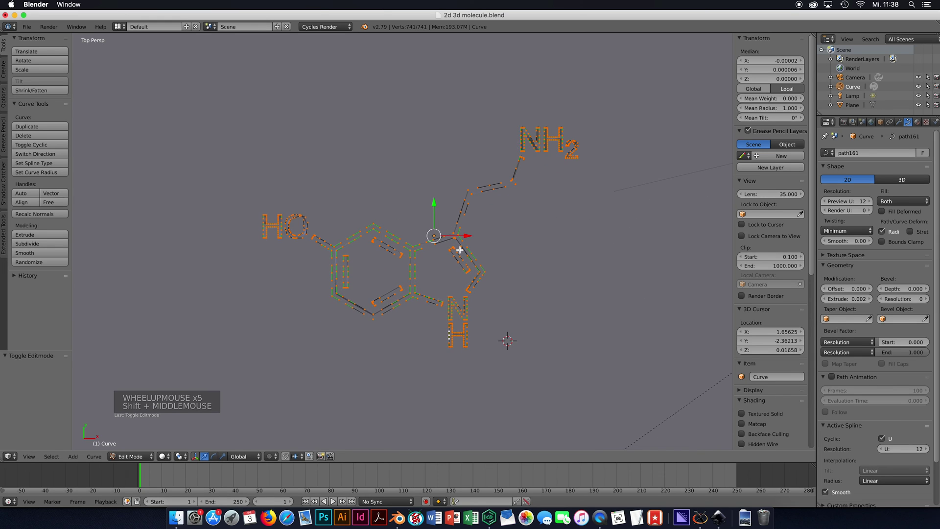
scroll(458, 250, "down", 1)
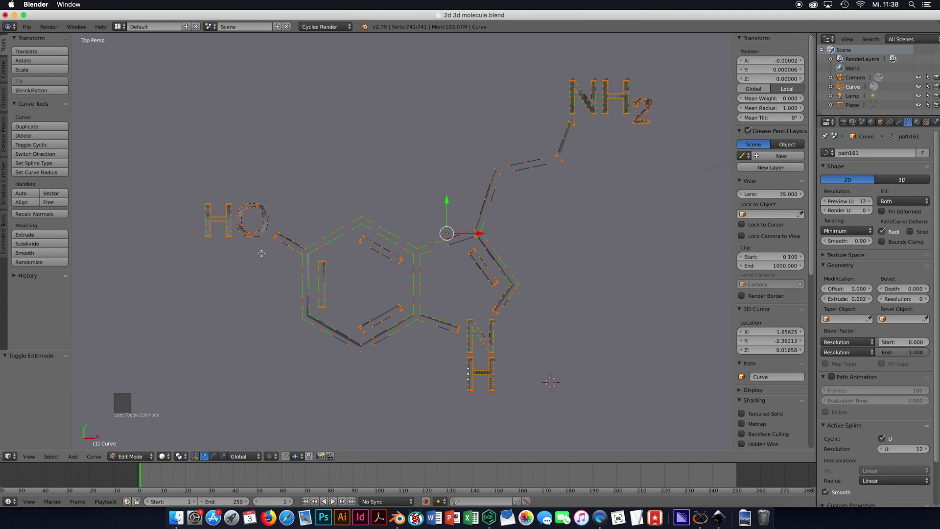
left_click(917, 122)
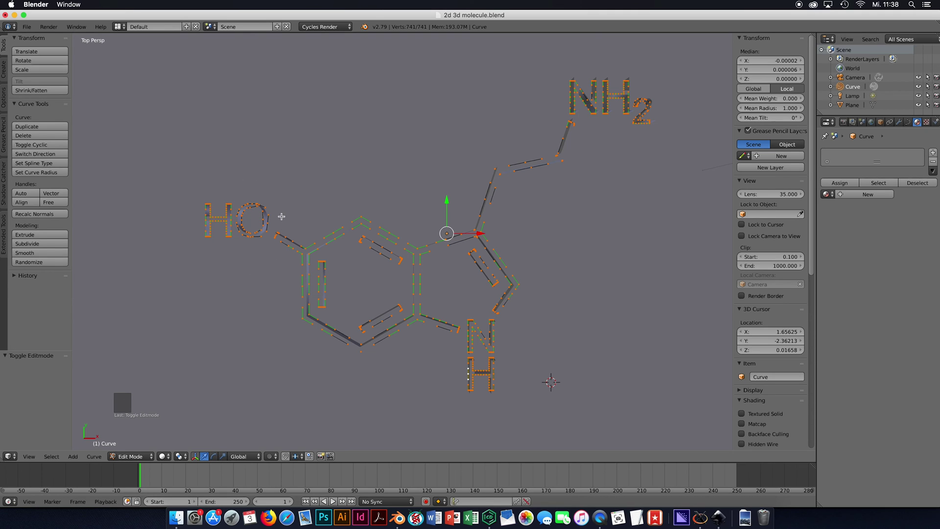
key("a")
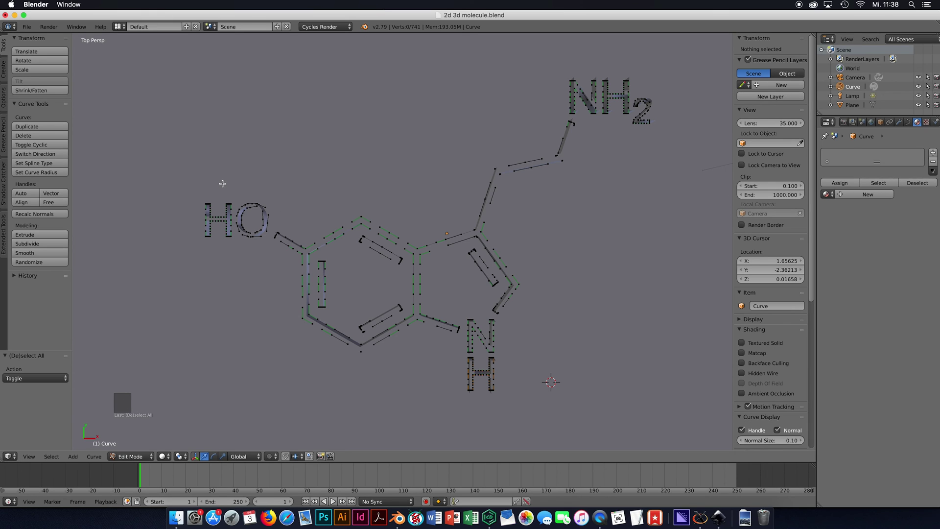
mouse_move(205, 177)
left_mouse_down("ctrl")
mouse_move(185, 211)
mouse_move(188, 234)
mouse_move(216, 262)
mouse_move(267, 251)
mouse_move(283, 190)
mouse_move(213, 174)
left_mouse_up("ctrl")
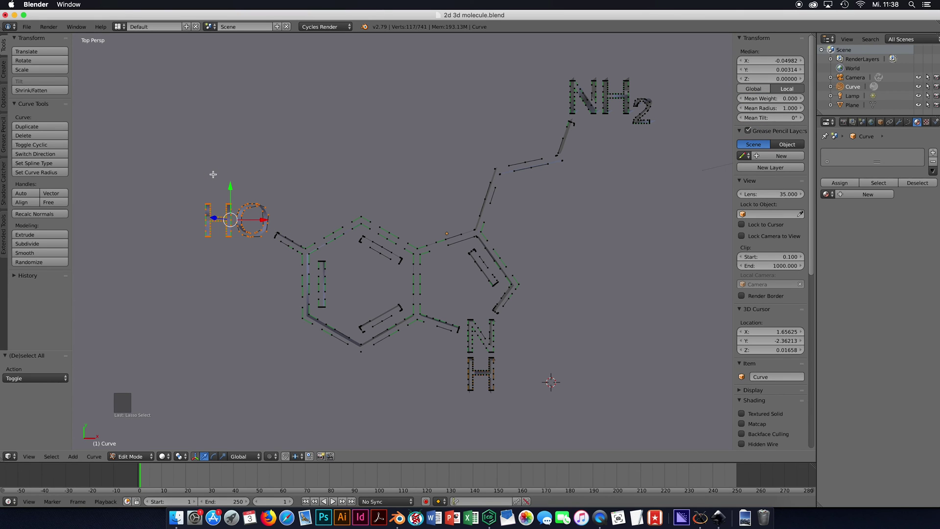
Step: Add a material slot with a new red Diffuse BSDF material, assign it to the HO letters and clear the selection
left_click(933, 154)
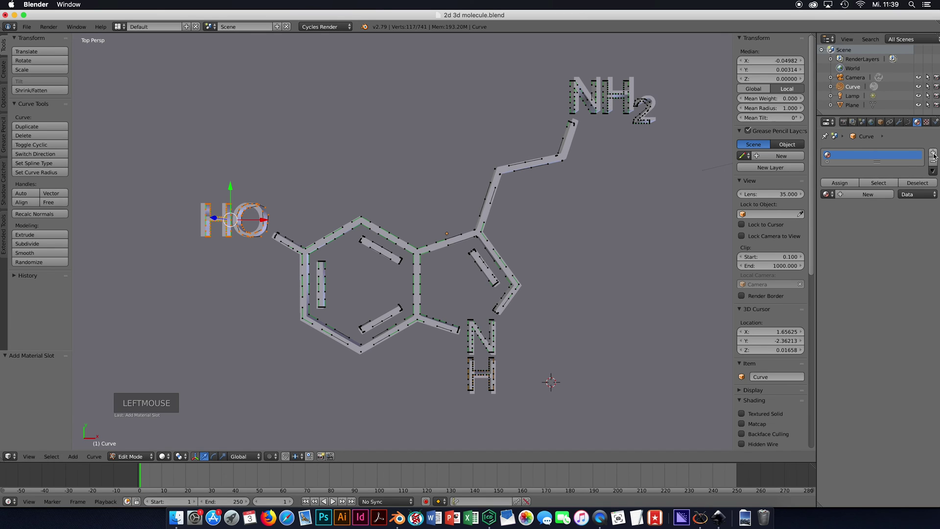
left_click(856, 194)
left_click(873, 255)
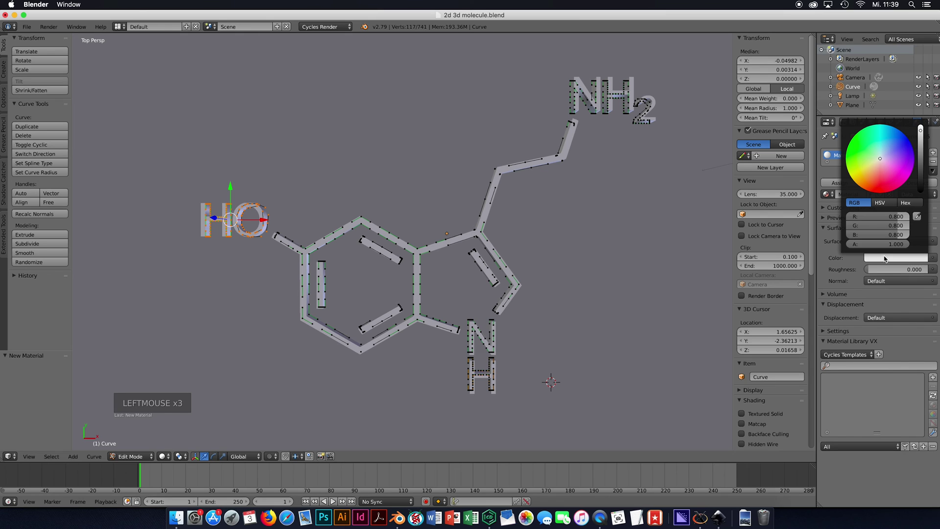
left_click(874, 180)
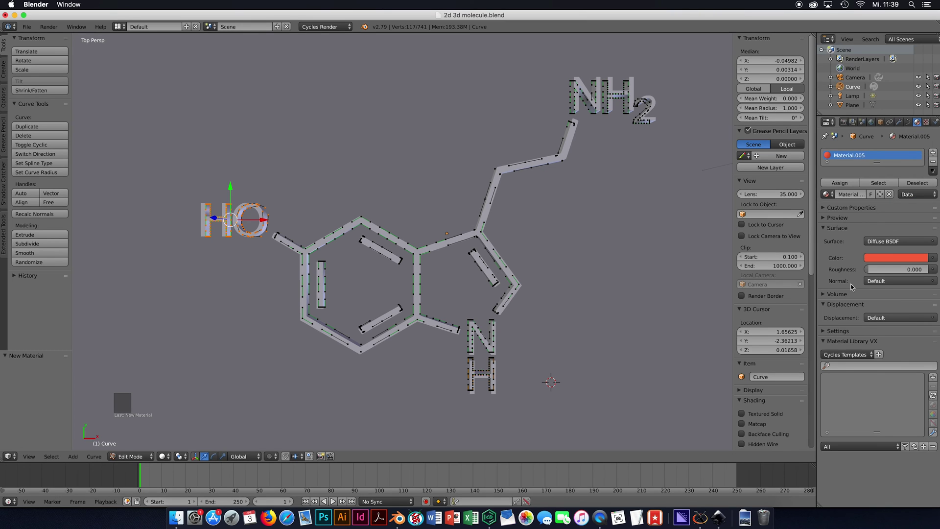
left_click(841, 183)
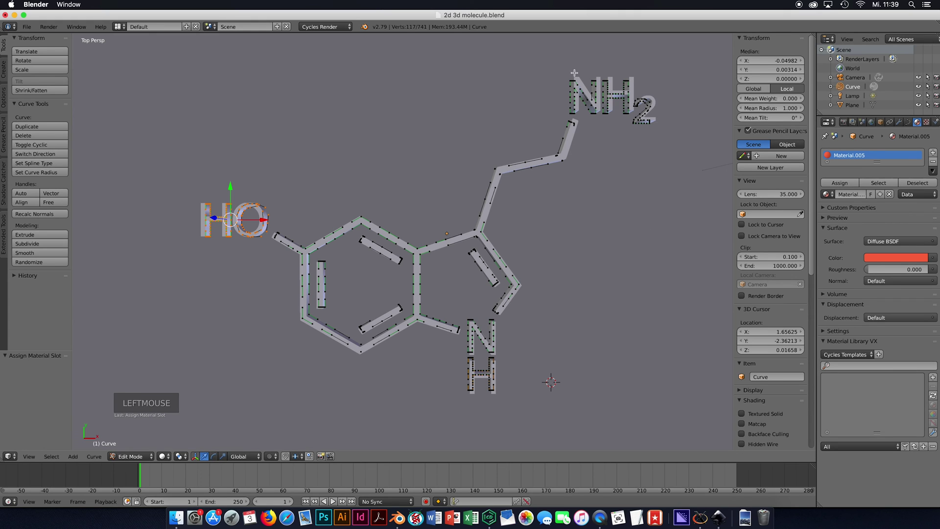
key("a")
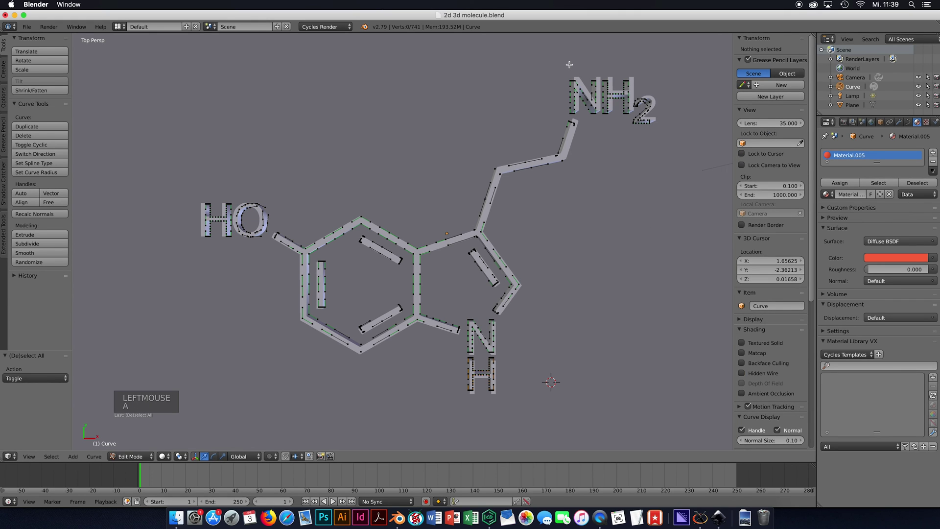
Step: Select the control points of the NH2 and NH letters and assign them a new material slot with a blue Diffuse BSDF colour
mouse_move(569, 64)
left_mouse_down("ctrl")
mouse_move(555, 78)
mouse_move(560, 111)
mouse_move(642, 148)
mouse_move(694, 126)
mouse_move(647, 67)
left_mouse_up("ctrl")
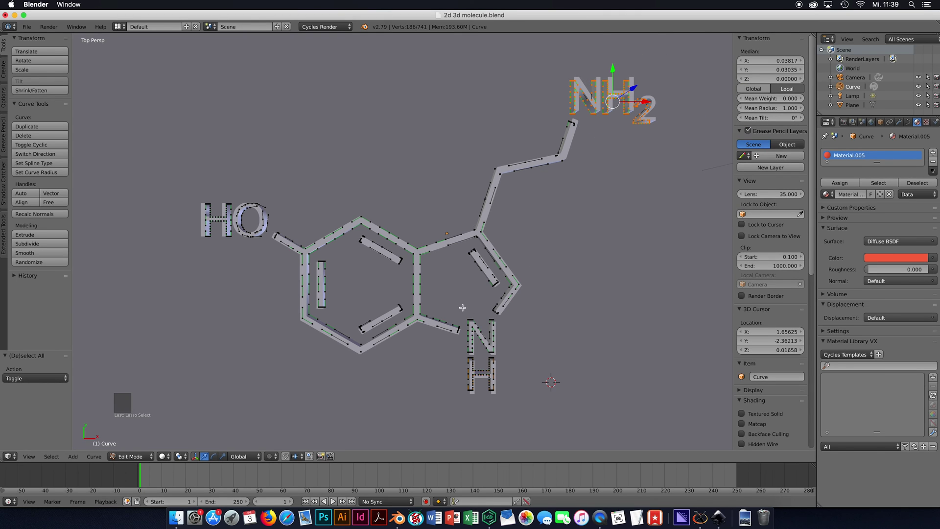
mouse_move(463, 308)
left_mouse_down("ctrl")
mouse_move(468, 412)
mouse_move(516, 396)
mouse_move(502, 319)
mouse_move(471, 308)
left_mouse_up("ctrl")
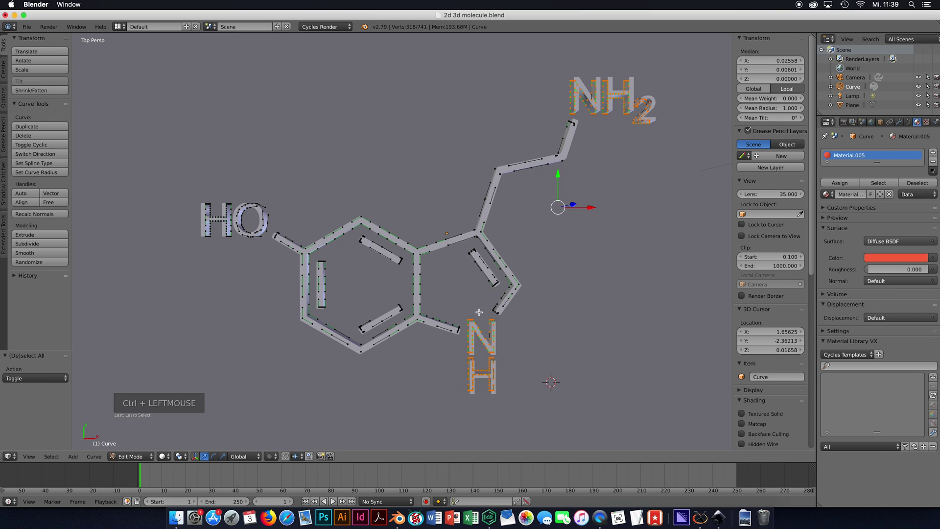
left_click(934, 153)
left_click(868, 216)
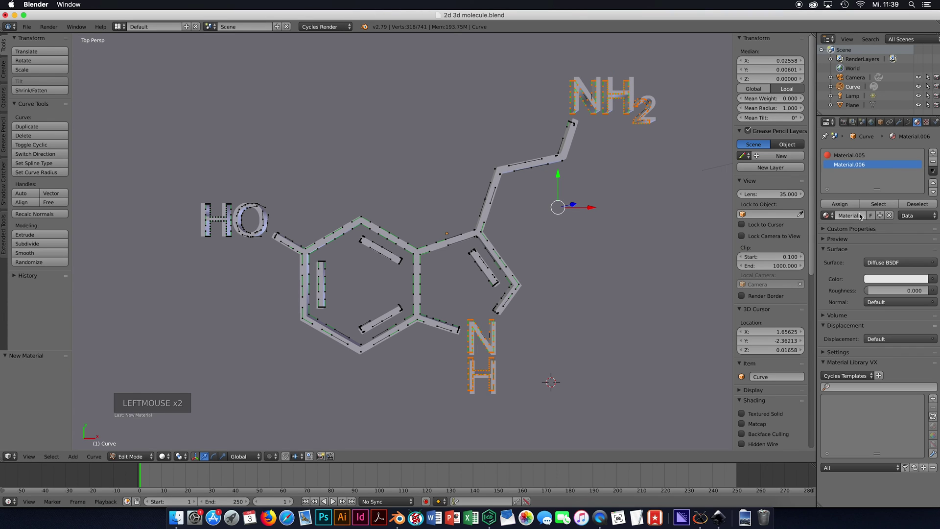
left_click(887, 279)
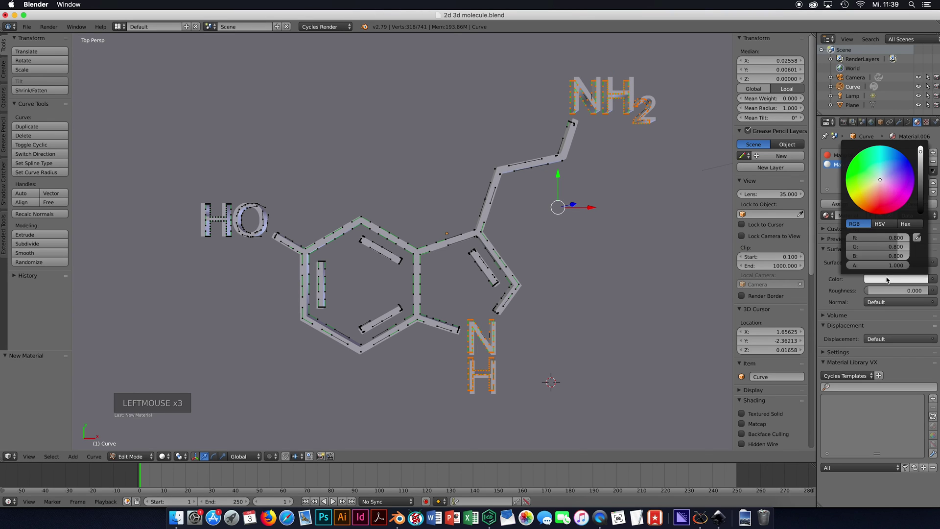
left_click(892, 160)
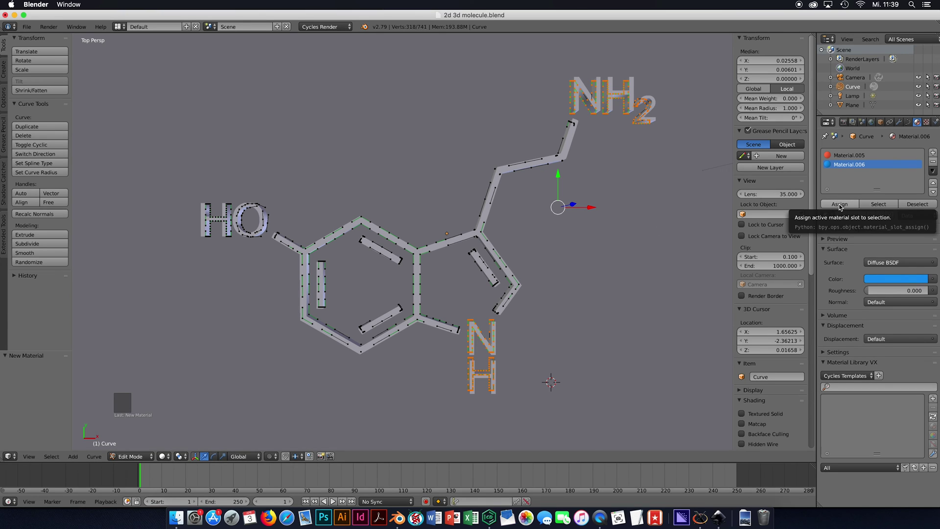
left_click(839, 204)
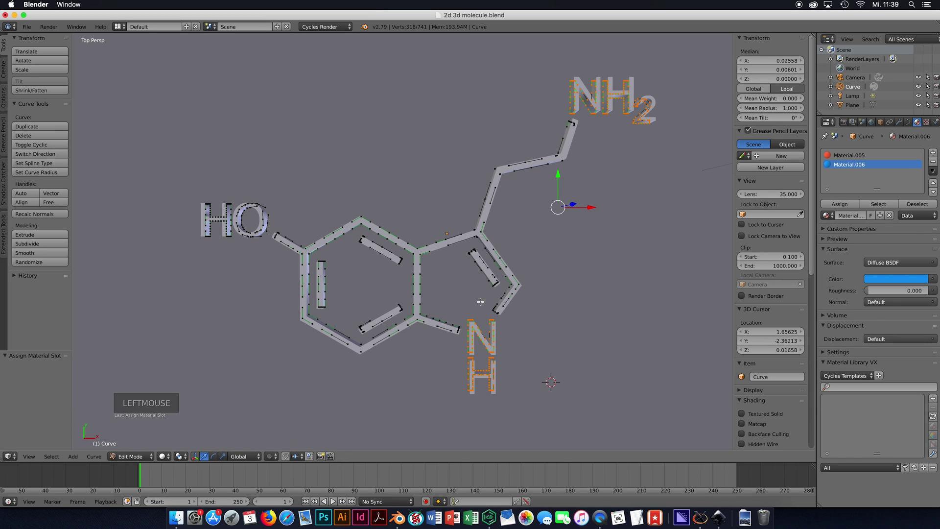
Step: Preview the coloured letters in rendered shading, then return to solid shading in Object Mode
left_click(279, 216)
key("shift+z")
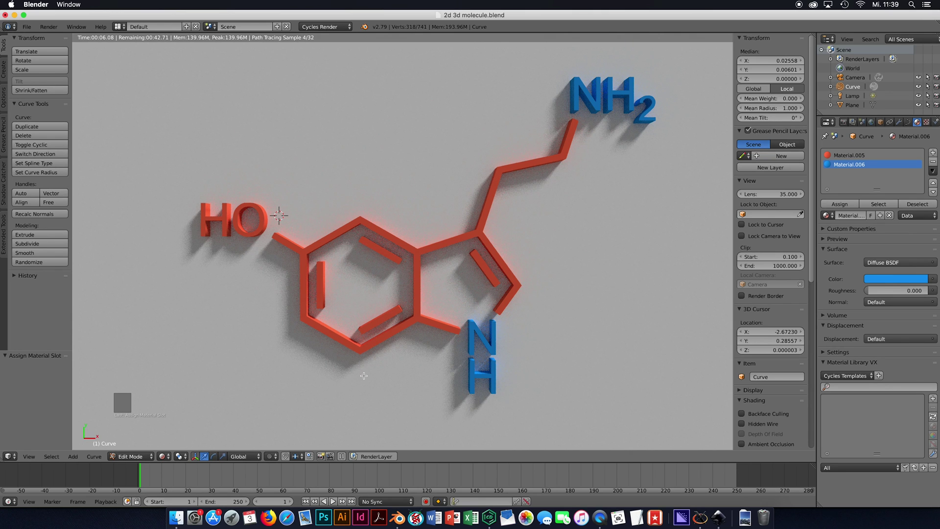
key("Tab")
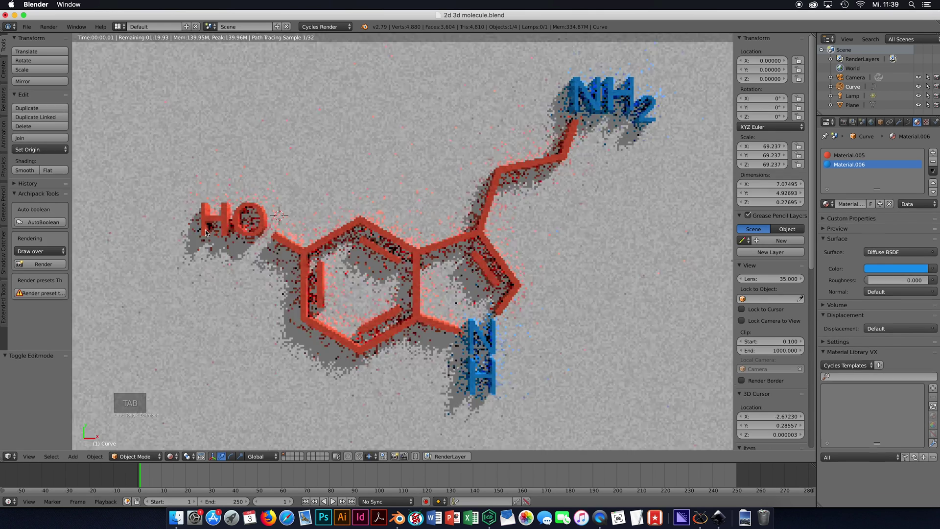
key("shift+z")
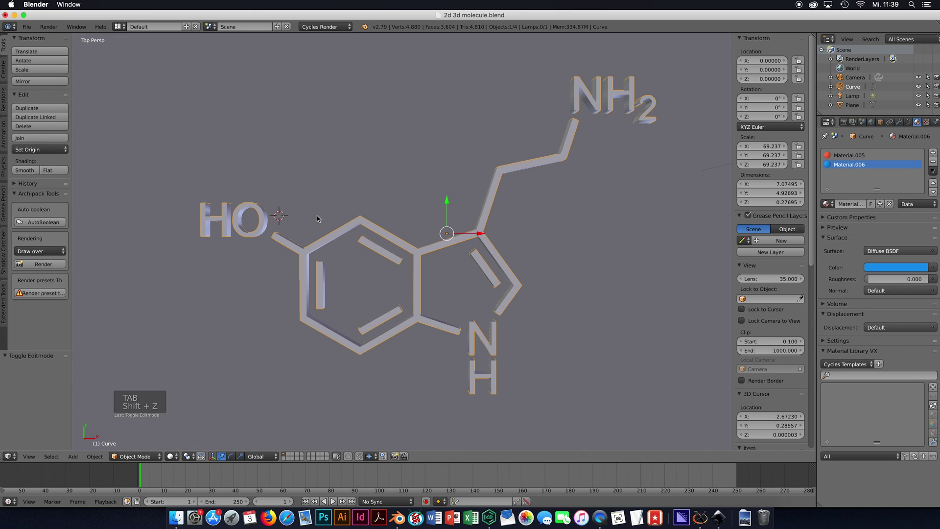
Step: In the curve's Edit Mode, clear the letter selection and select only the control points of the ring and side-chain bonds
key("Tab")
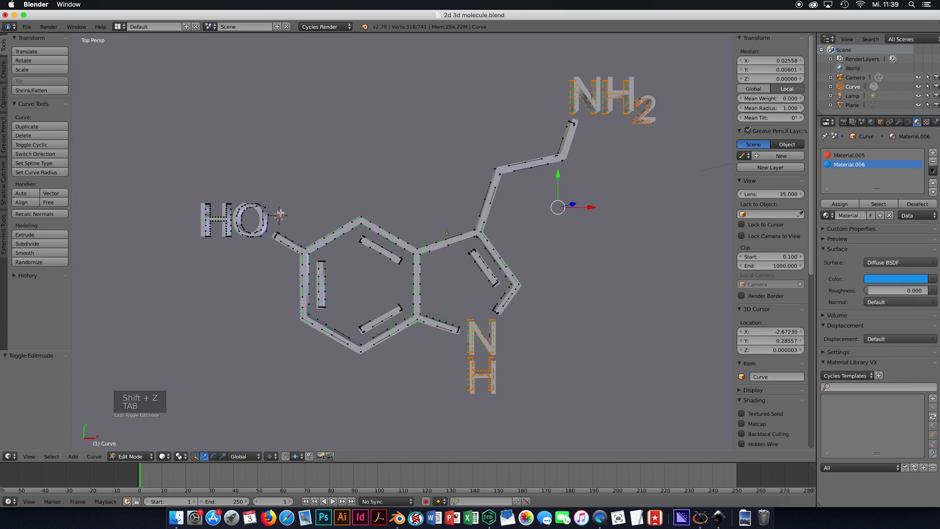
key("Tab")
key("Tab")
left_click(272, 221)
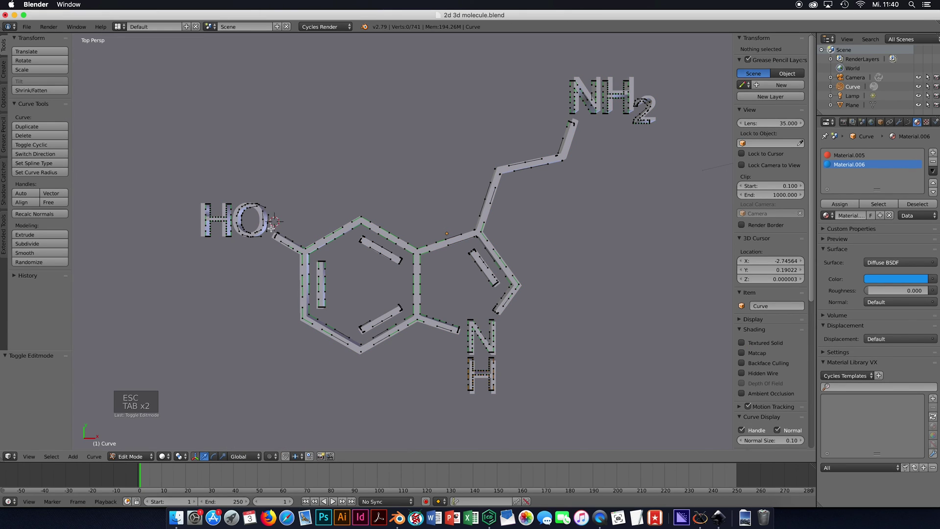
mouse_move(271, 228)
left_mouse_down("ctrl")
mouse_move(249, 275)
mouse_move(266, 336)
mouse_move(330, 372)
mouse_move(401, 372)
mouse_move(456, 347)
mouse_move(467, 311)
mouse_move(546, 317)
mouse_move(592, 250)
mouse_move(594, 140)
mouse_move(579, 117)
mouse_move(564, 115)
mouse_move(357, 195)
left_mouse_up("ctrl")
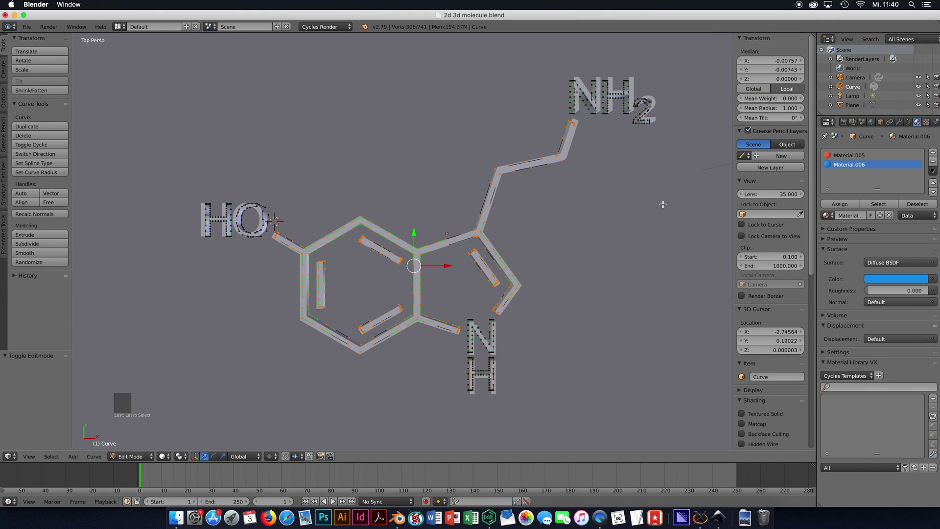
Step: Add a material slot with a new dark grey Diffuse BSDF material, assign it to the bonds and preview in rendered shading
left_click(933, 154)
left_click(867, 216)
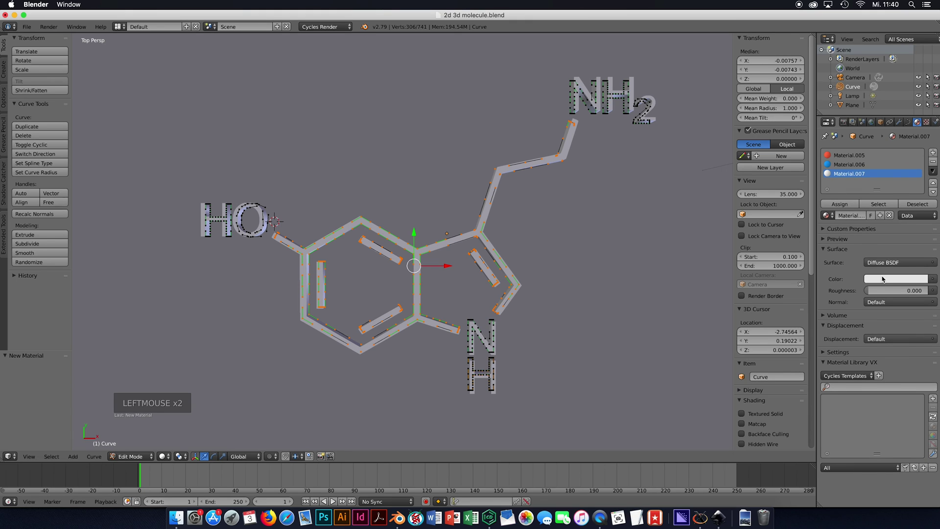
left_click(896, 279)
left_click_drag(923, 195, 920, 184)
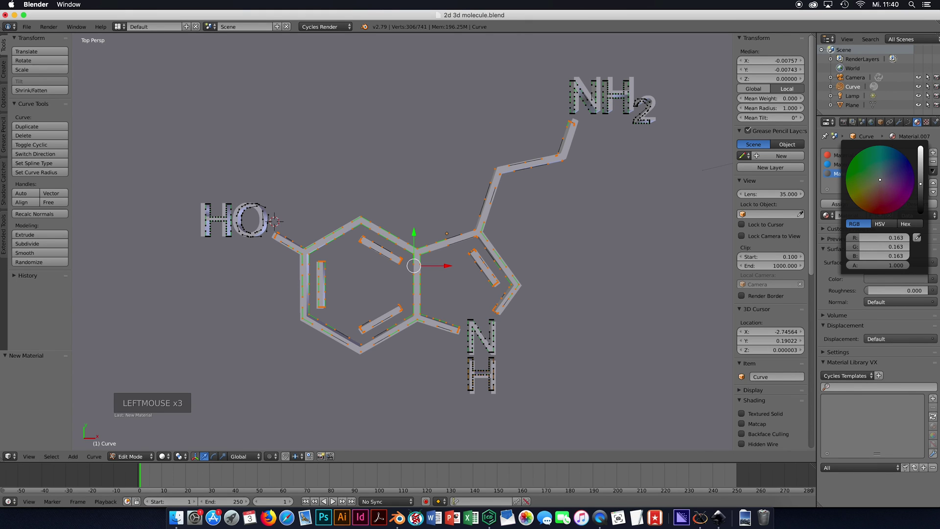
left_click(840, 204)
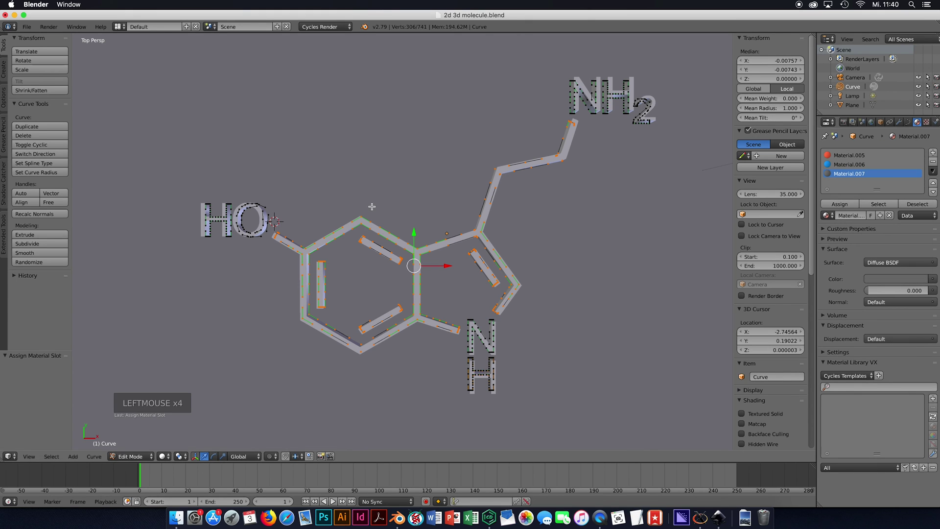
key("shift+z")
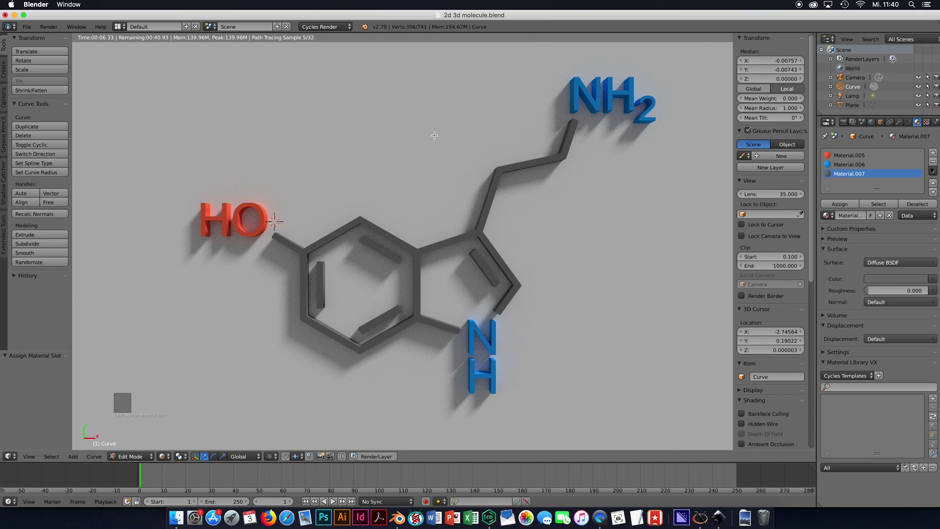
Step: Change the HO letters' material colour to a pinkish red with RGB about 0.800, 0.077, 0.169
left_click(848, 156)
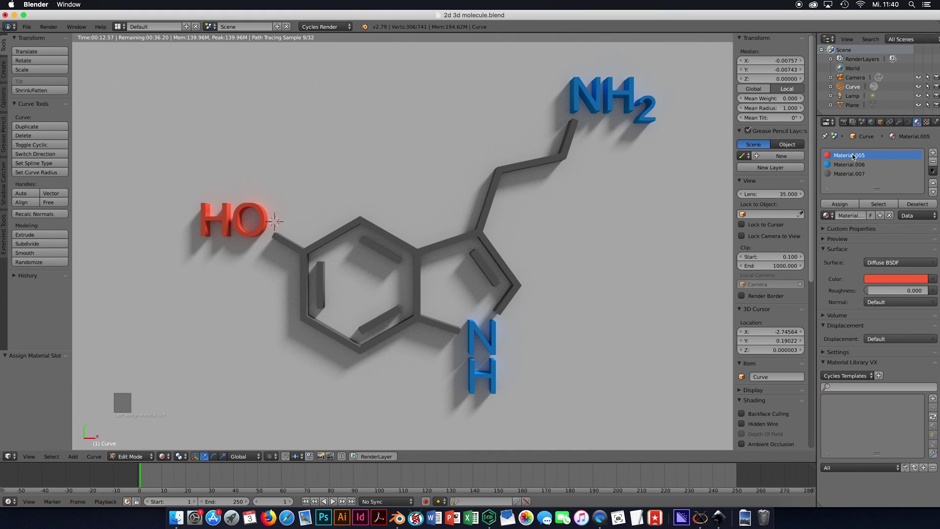
left_click(890, 280)
left_click(882, 246)
type("0")
key("Tab")
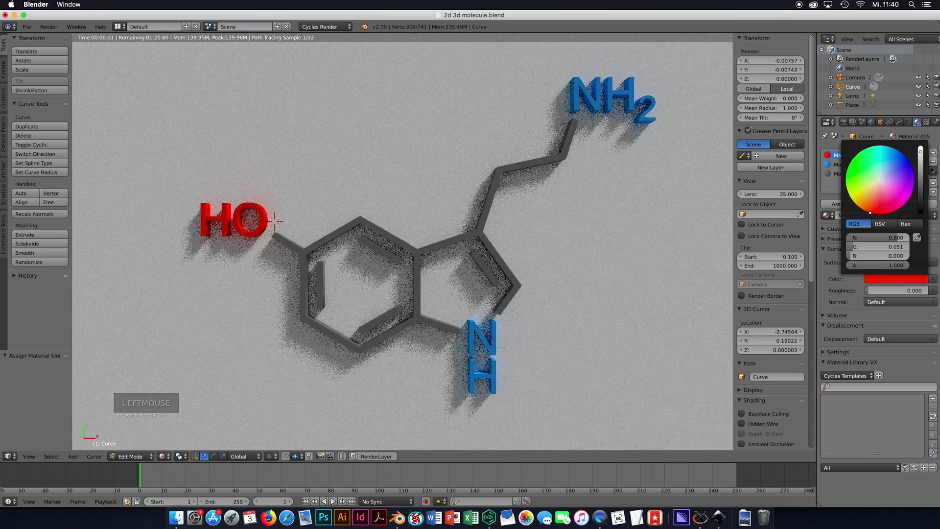
type("0.1")
key("Return")
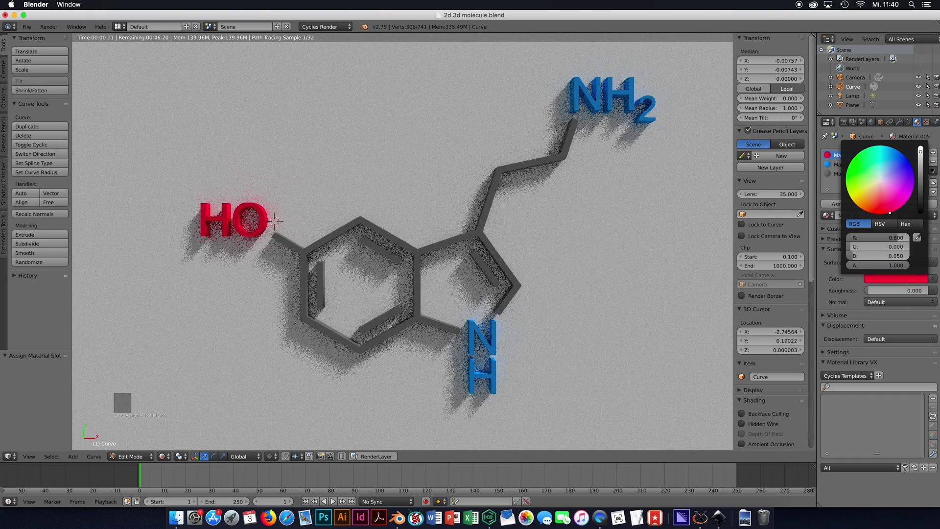
left_click(886, 202)
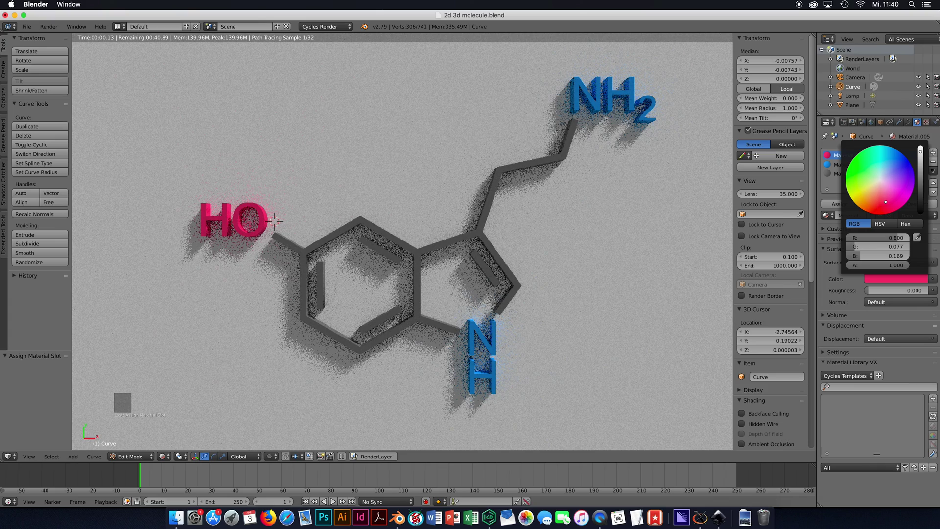
Step: Lighten the colour of the NH2 and NH letters' material to a pale blue
left_click(845, 164)
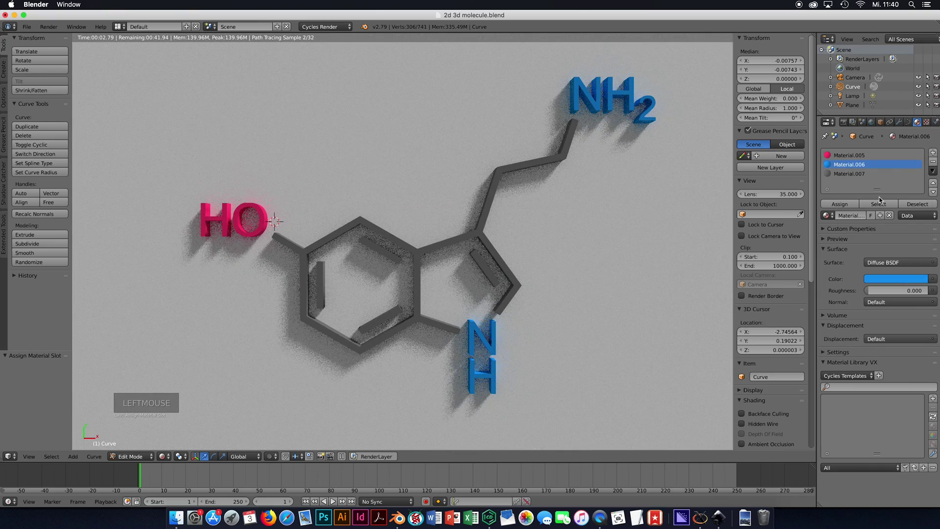
left_click(884, 281)
left_click_drag(892, 159, 886, 170)
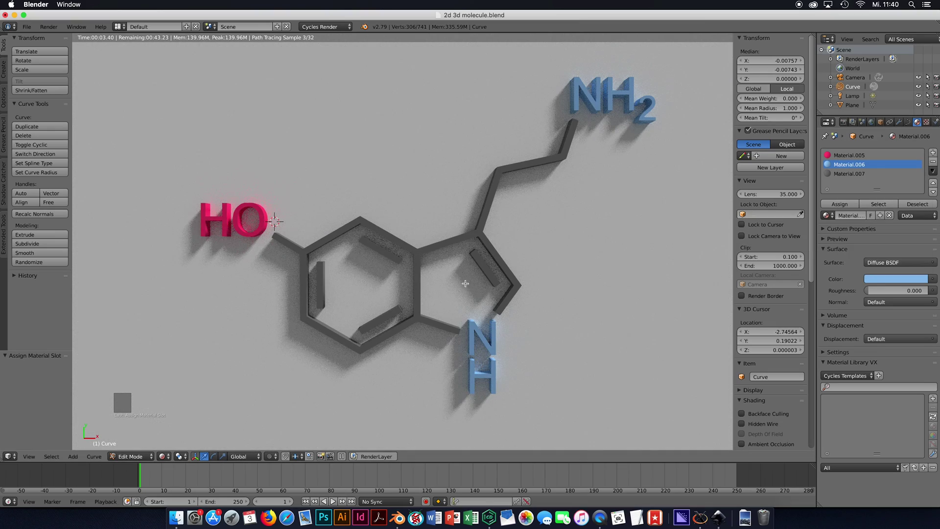
Step: Check the coloured molecule through the camera in rendered shading, then return to solid shading and Object Mode
scroll(464, 277, "down", 3)
key("KP_0")
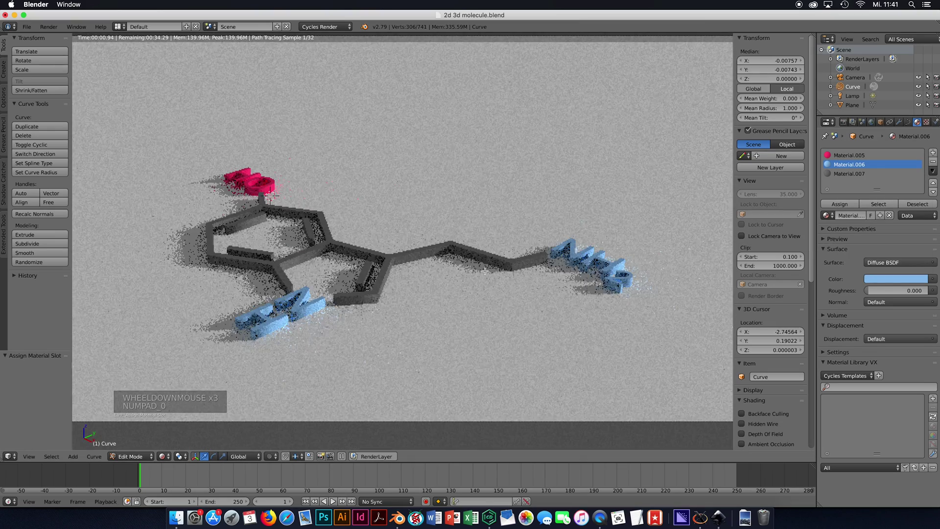
scroll(427, 277, "down", 2)
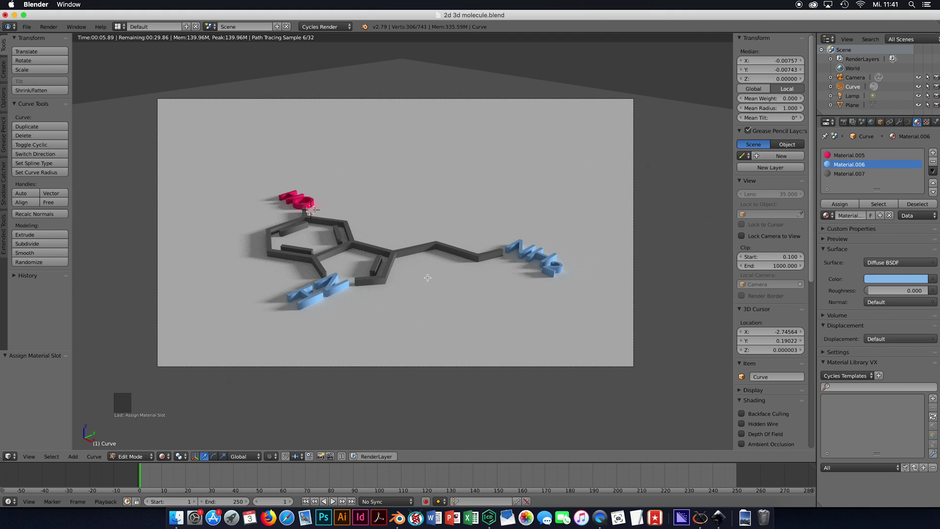
key("shift+z")
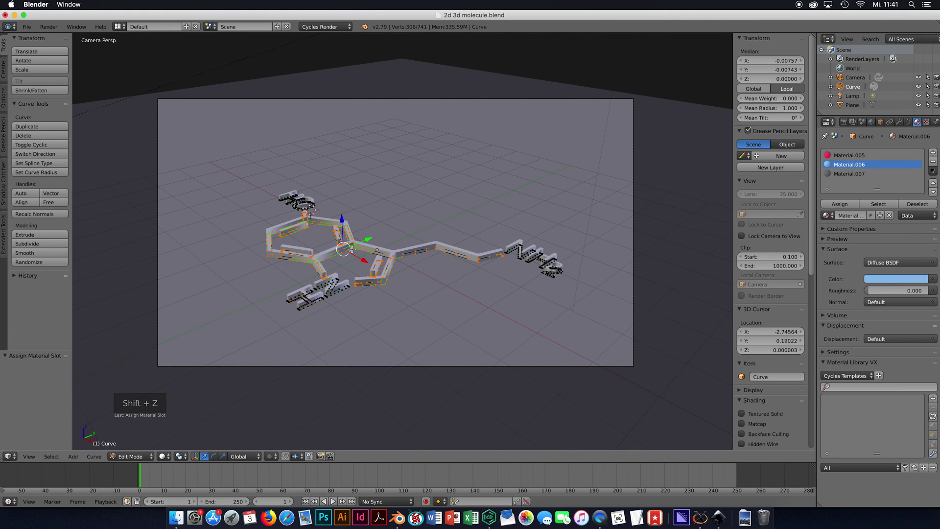
key("Tab")
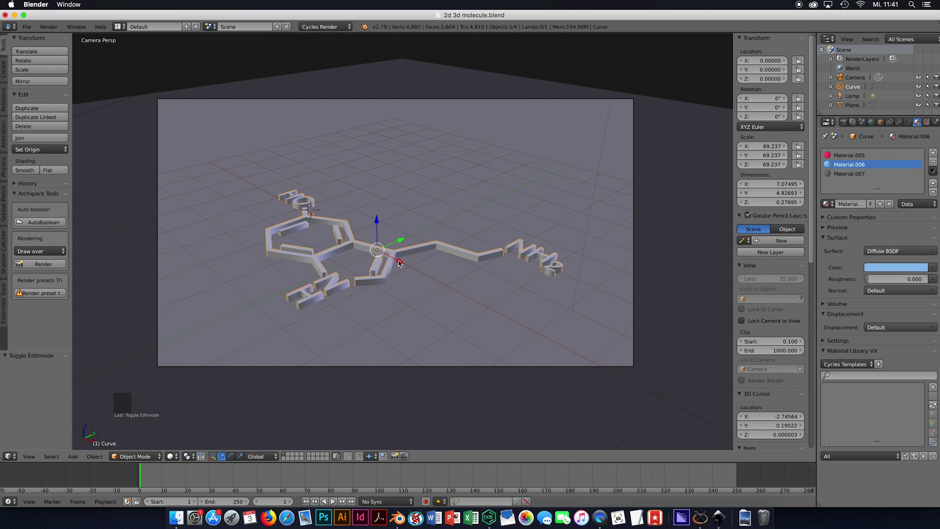
Step: Stand the molecule upright by rotating it 90° about the X axis and raise it about 1.46 units along Z
left_click_drag(399, 264, 399, 264)
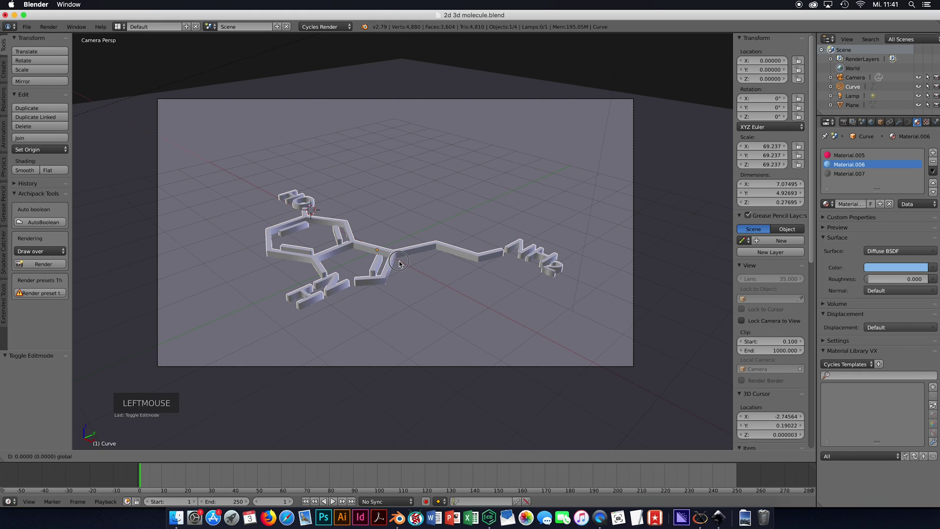
key("r")
type("x90")
left_click(377, 224)
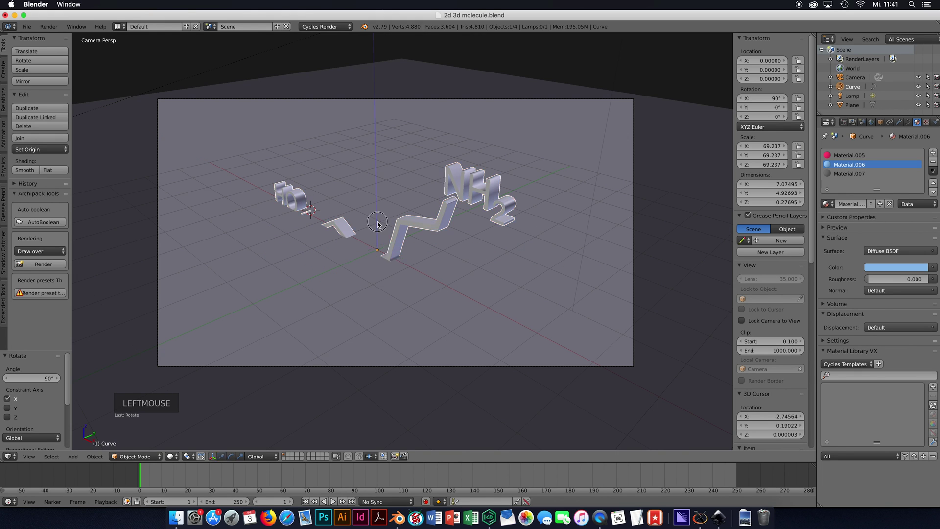
left_click_drag(378, 224, 383, 162)
Step: Scale the upright molecule by about 0.56, turn it to a Z rotation of about 57° and preview it in rendered shading
key("s")
key("s")
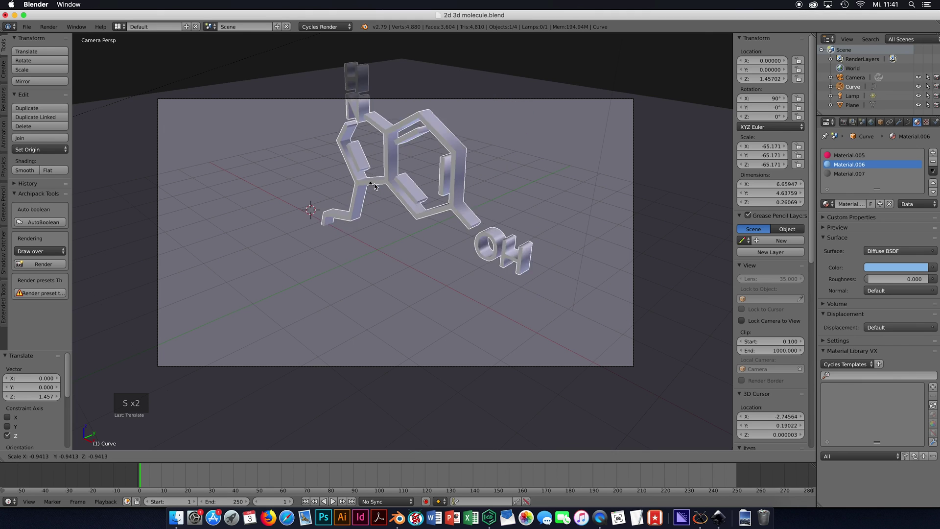
left_click(375, 187)
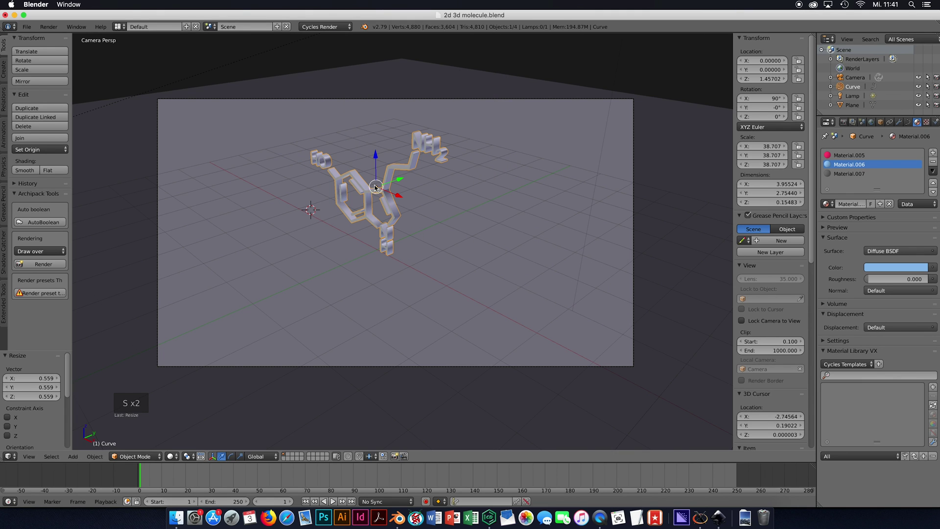
mouse_move(377, 163)
left_mouse_down()
mouse_move(363, 157)
mouse_move(356, 173)
mouse_move(378, 160)
left_mouse_up()
key("shift+z")
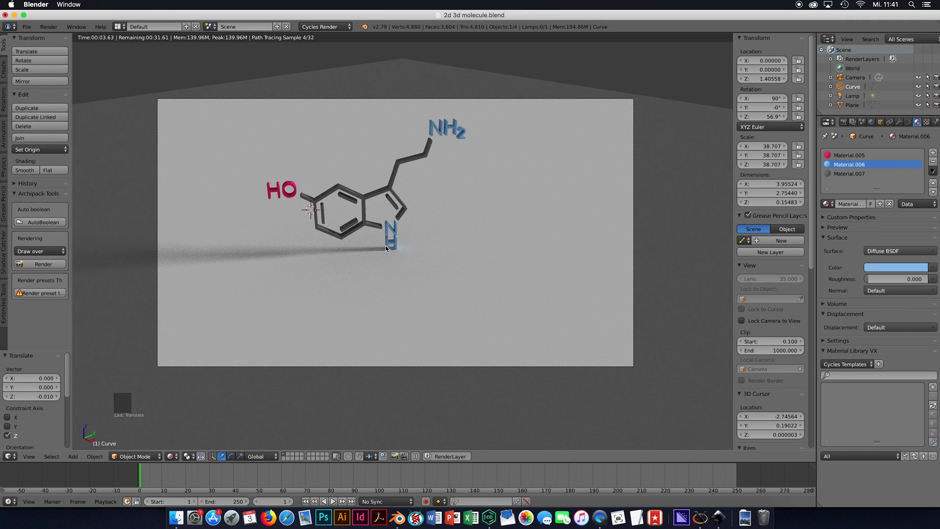
key("shift+z")
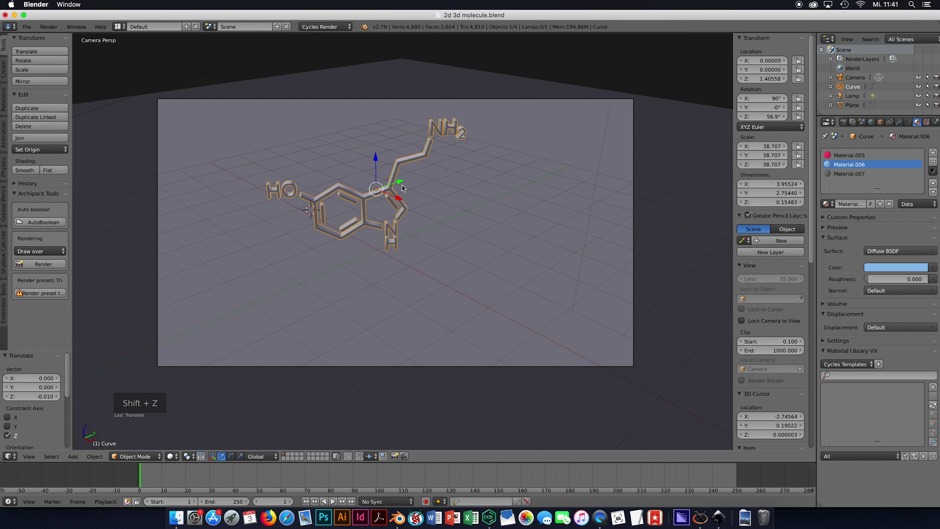
Step: Tilt the molecule to a rotation of about 64°, -16° and 61°, lower it about 0.26 units and preview it rendered
left_click_drag(401, 184, 396, 210)
left_click_drag(376, 159, 377, 171)
key("shift+z")
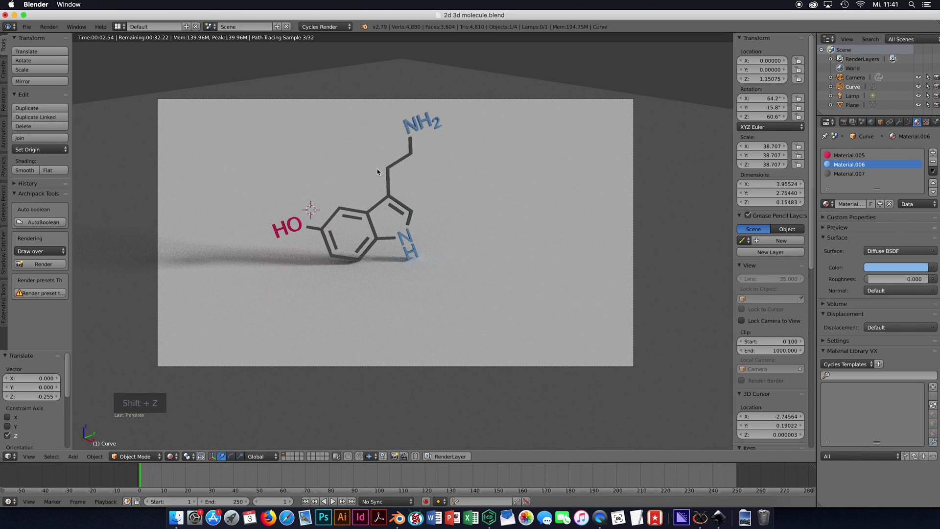
Step: Undo all the rotation, scaling and movement changes so the molecule lies flat on the plane again
key("shift+z")
key("super+z")
key("super+z")
key("super+z")
key("super+z")
key("super+z")
key("super+z")
key("super+z")
key("super+z")
key("super+z")
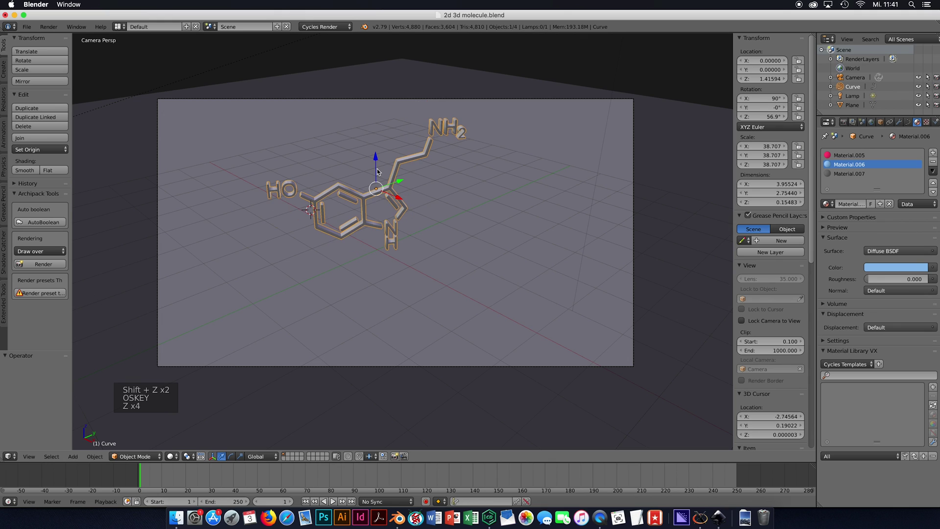
key("super+z")
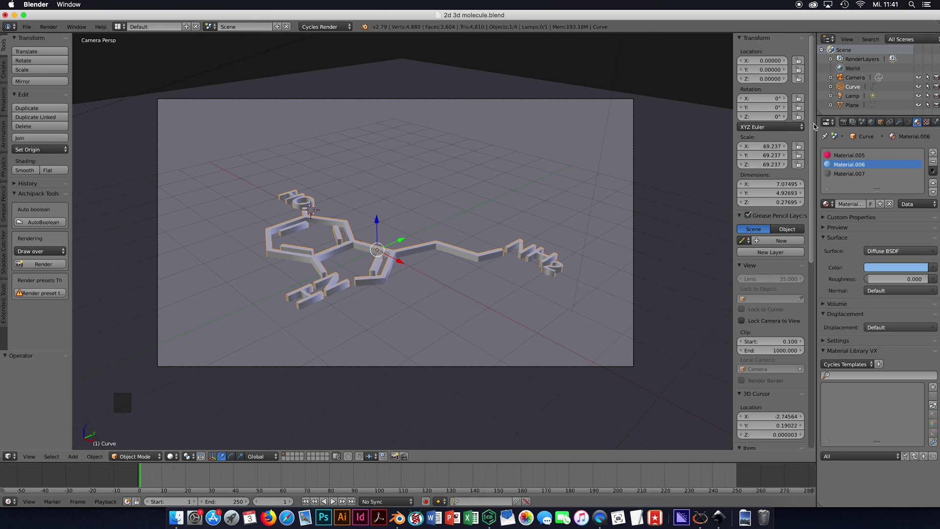
Step: Show the curve's data settings and preview the flat molecule closer through the camera in rendered shading
left_click(909, 124)
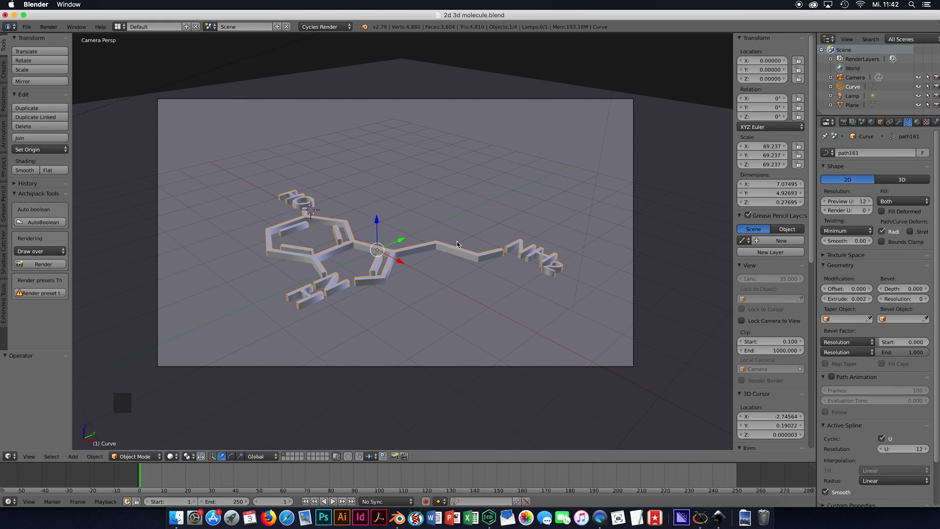
key("shift+z")
scroll(455, 245, "up", 2)
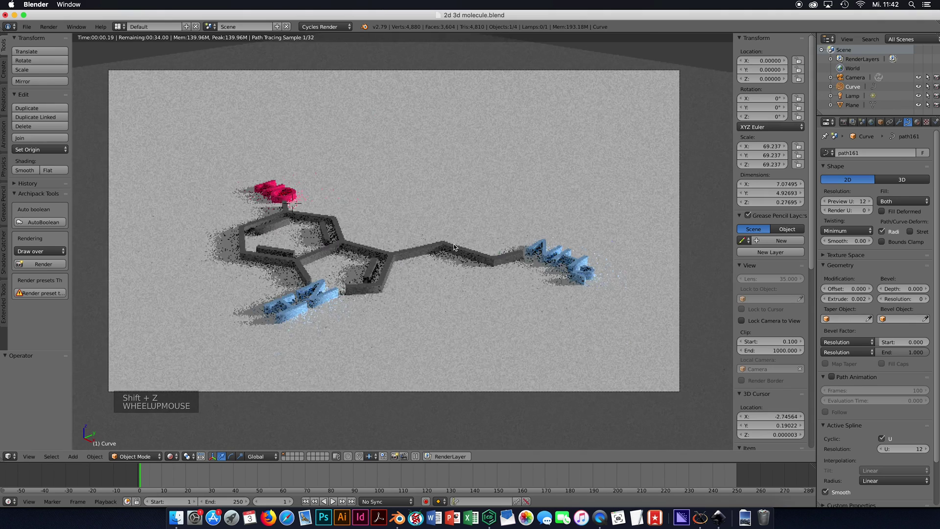